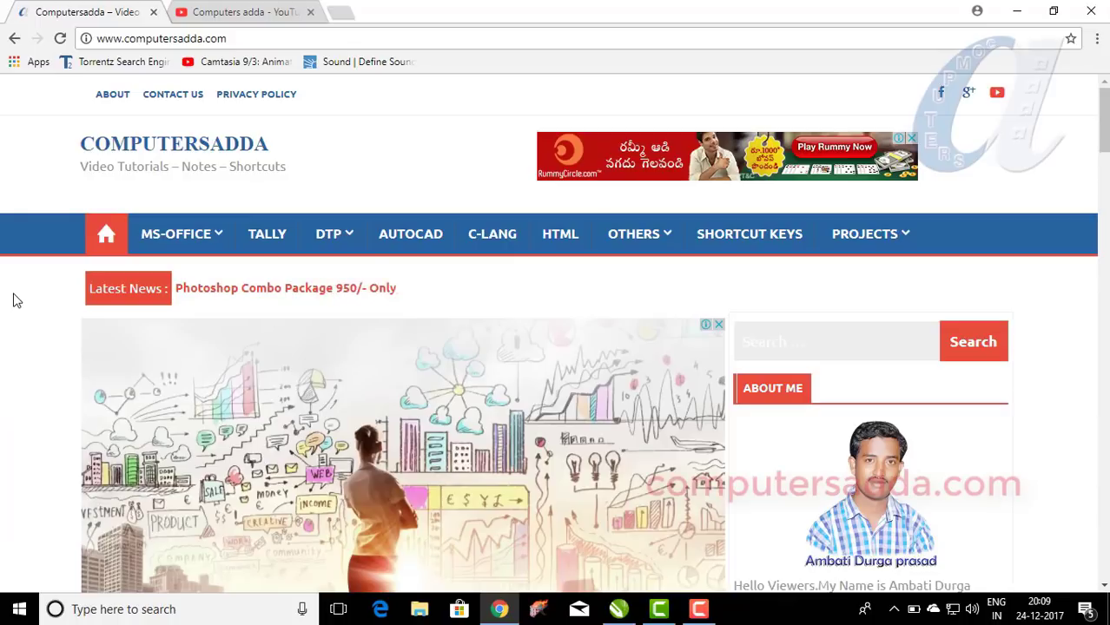
Switch to the YouTube channel tab in Chrome.
click(209, 12)
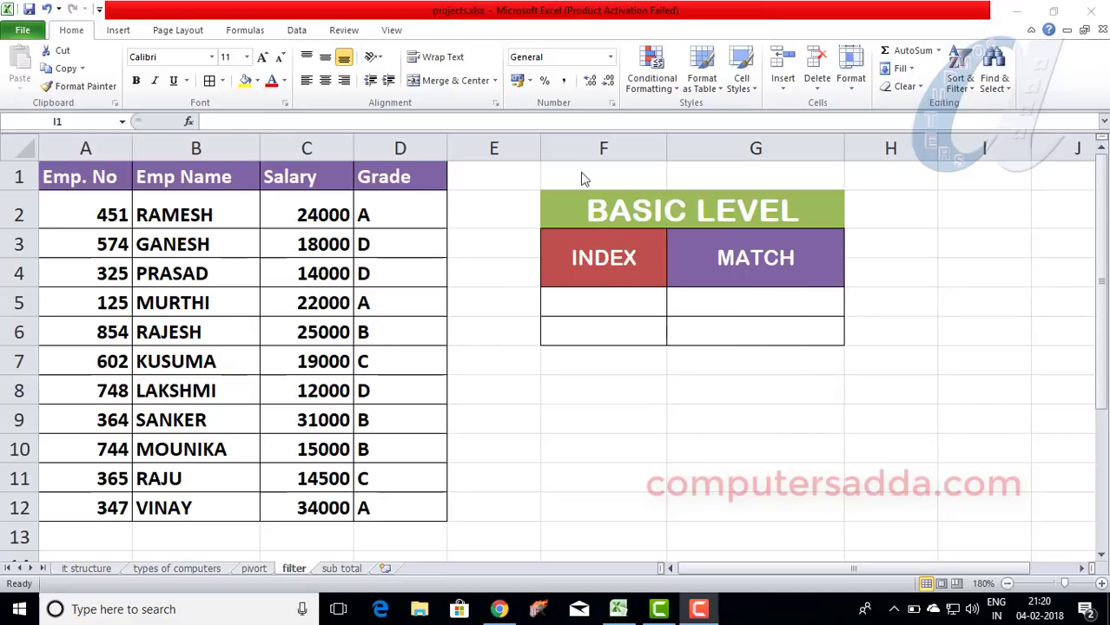
Enter =INDEX(A2:A12,6) in F5 so it returns the sixth Emp. No, 602.
click(577, 304)
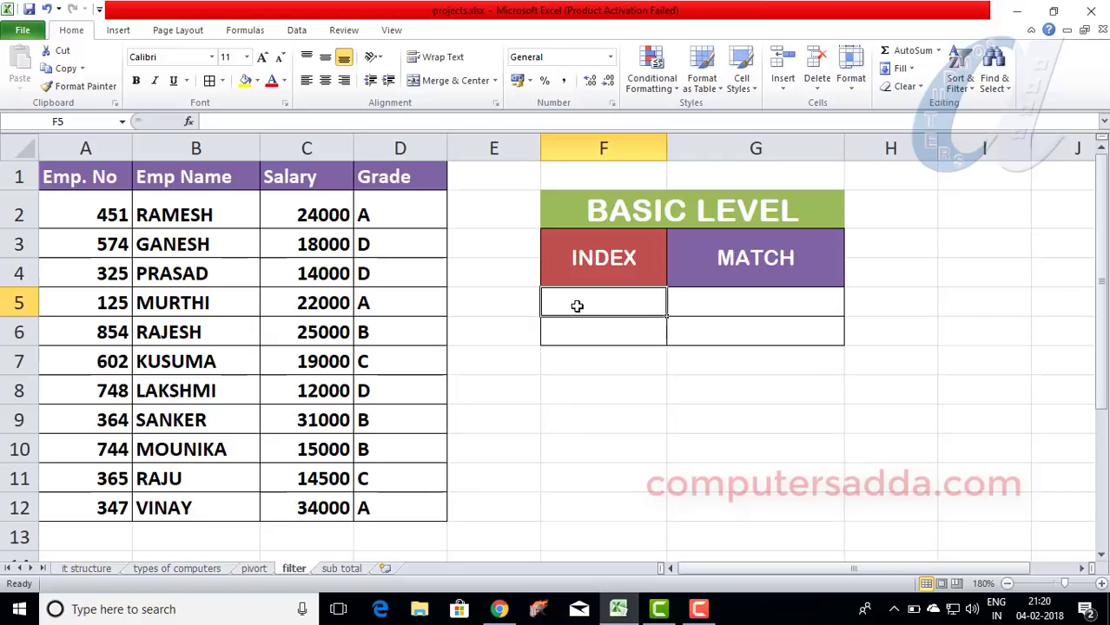
text(=)
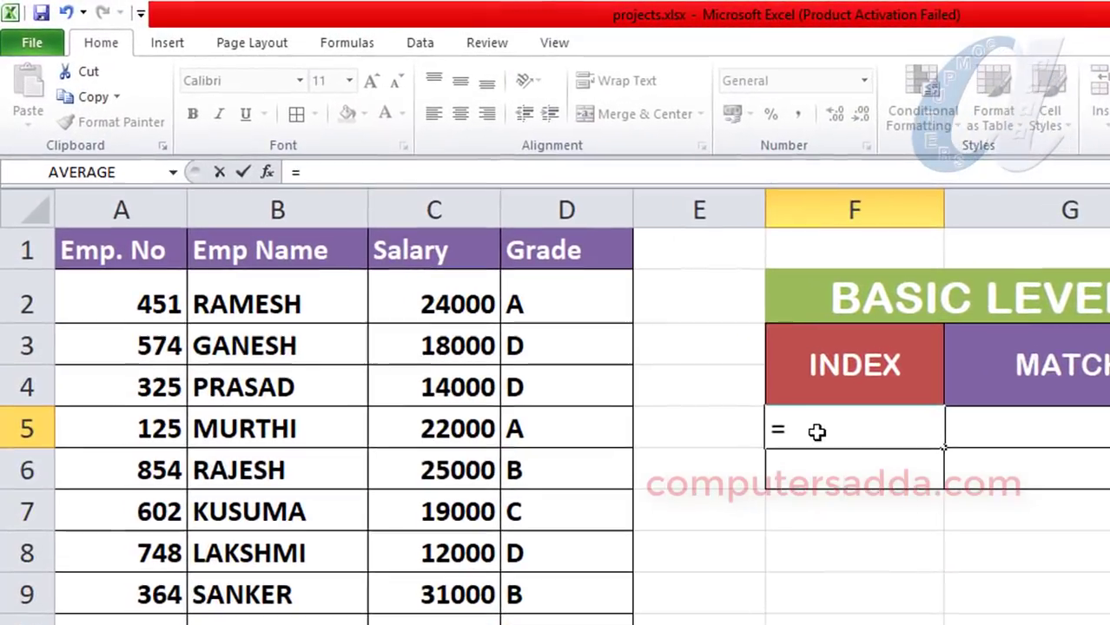
text(INDE)
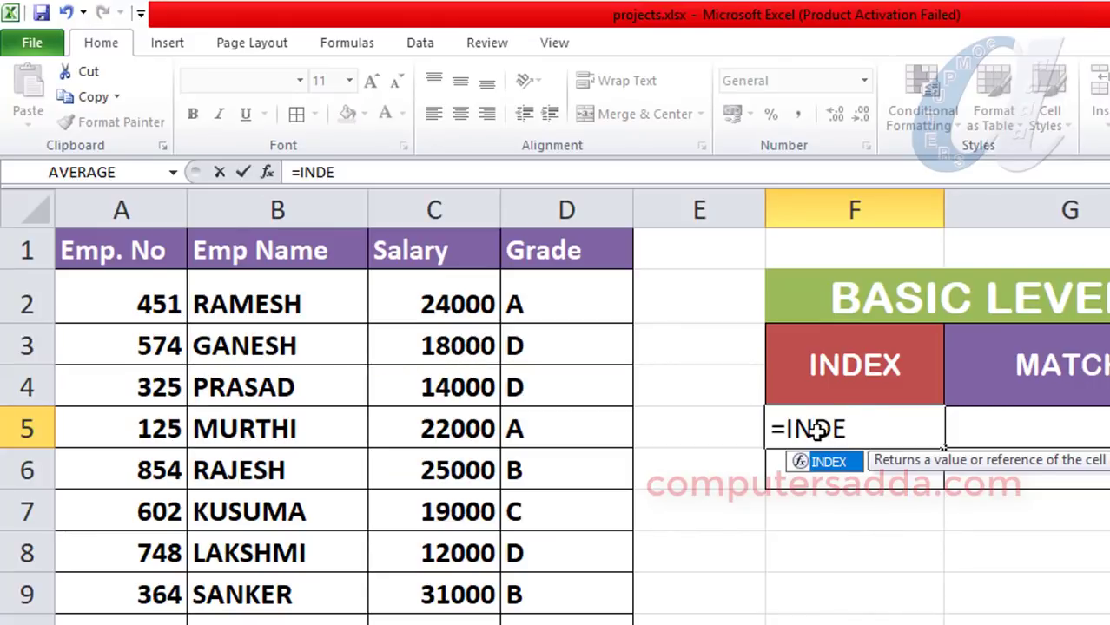
key(Tab)
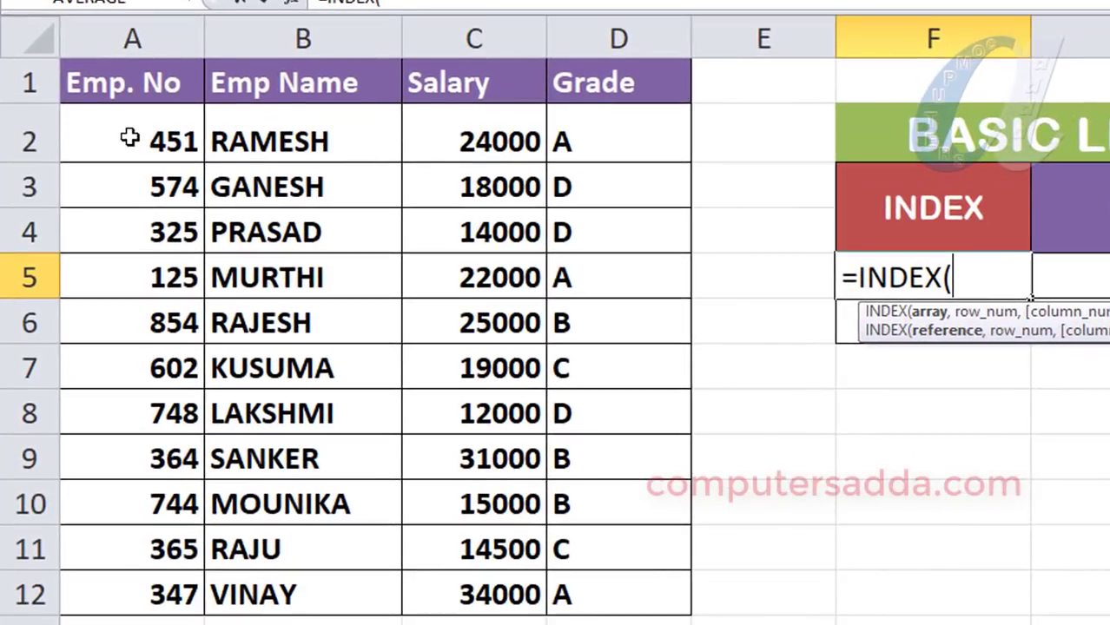
drag(111, 304, 120, 403)
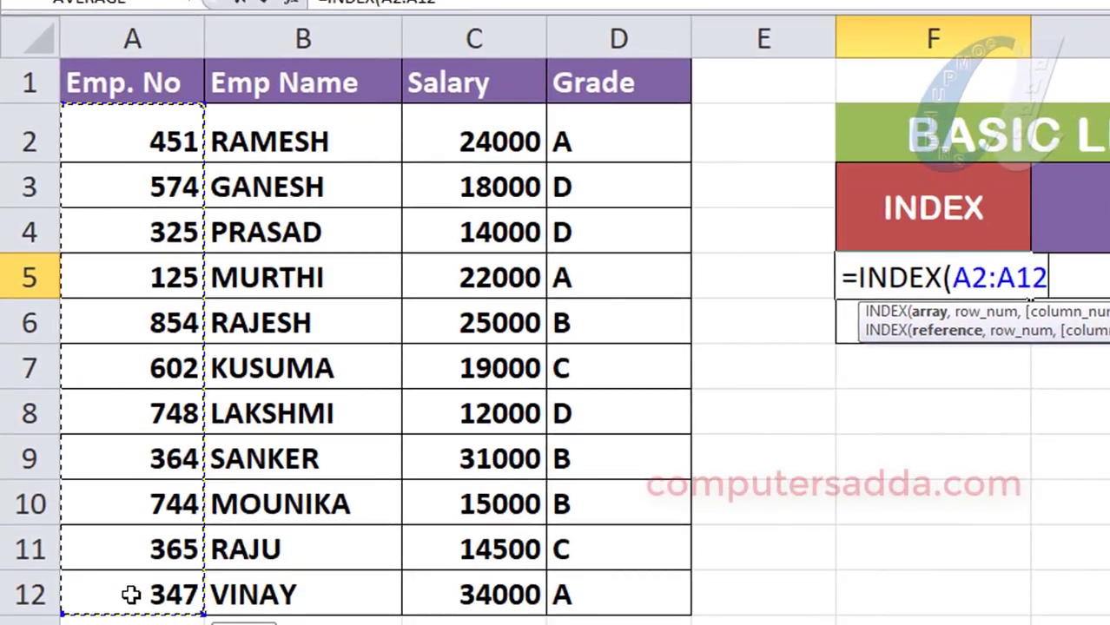
drag(130, 250, 130, 594)
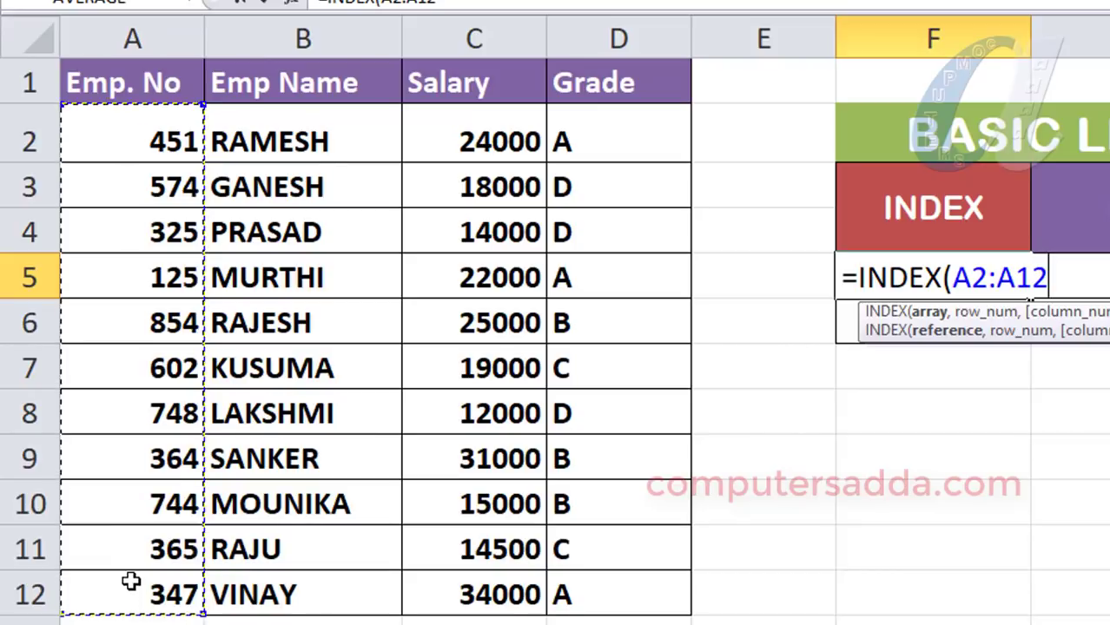
text(,)
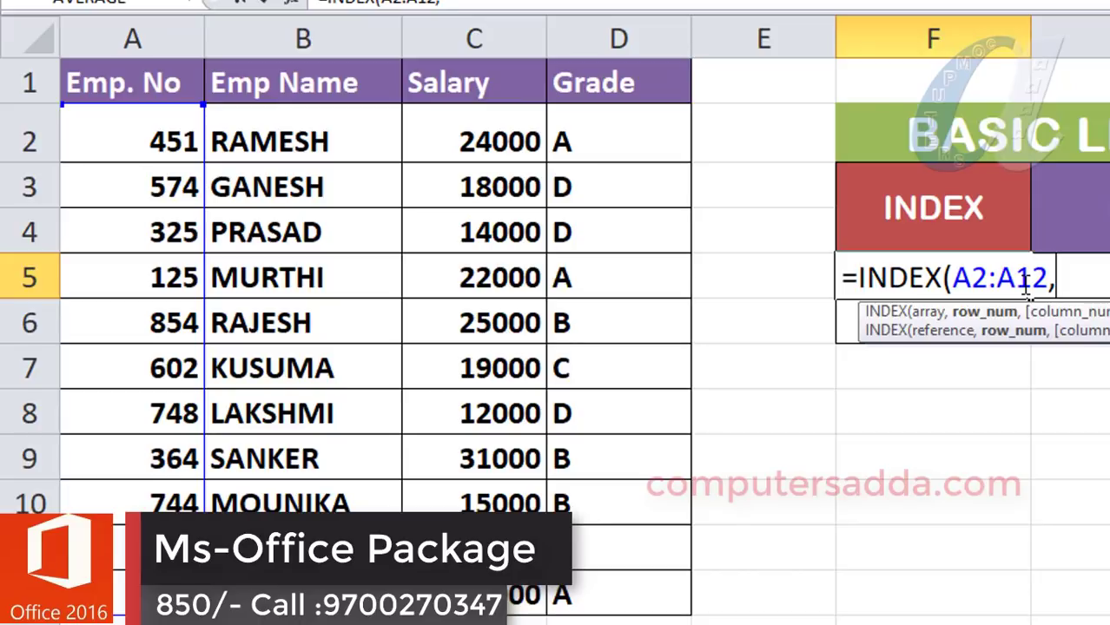
text(6)
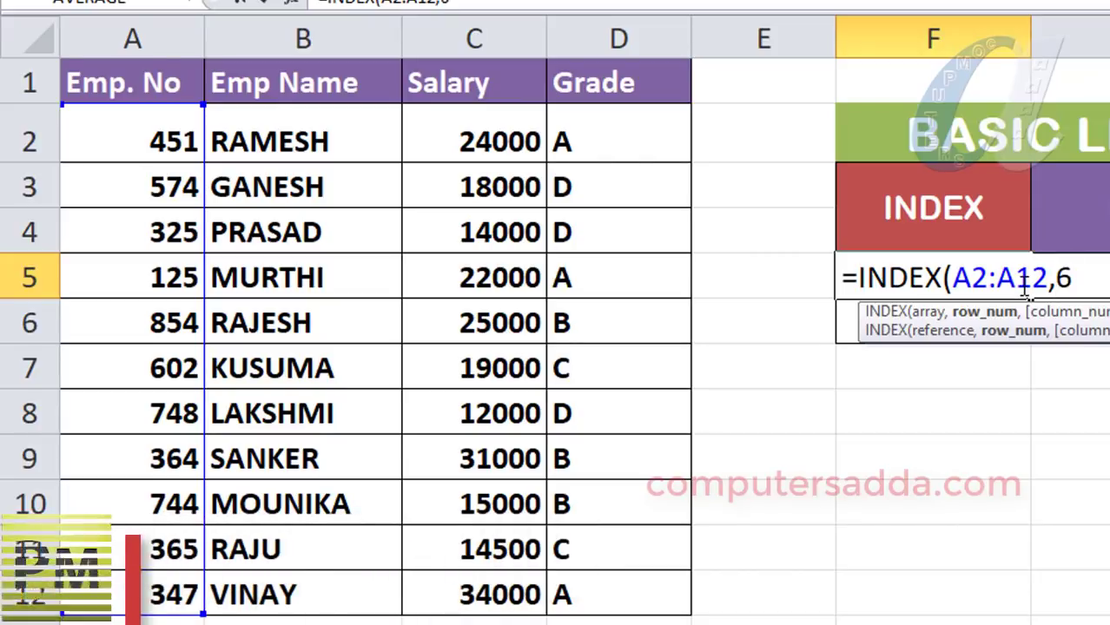
text())
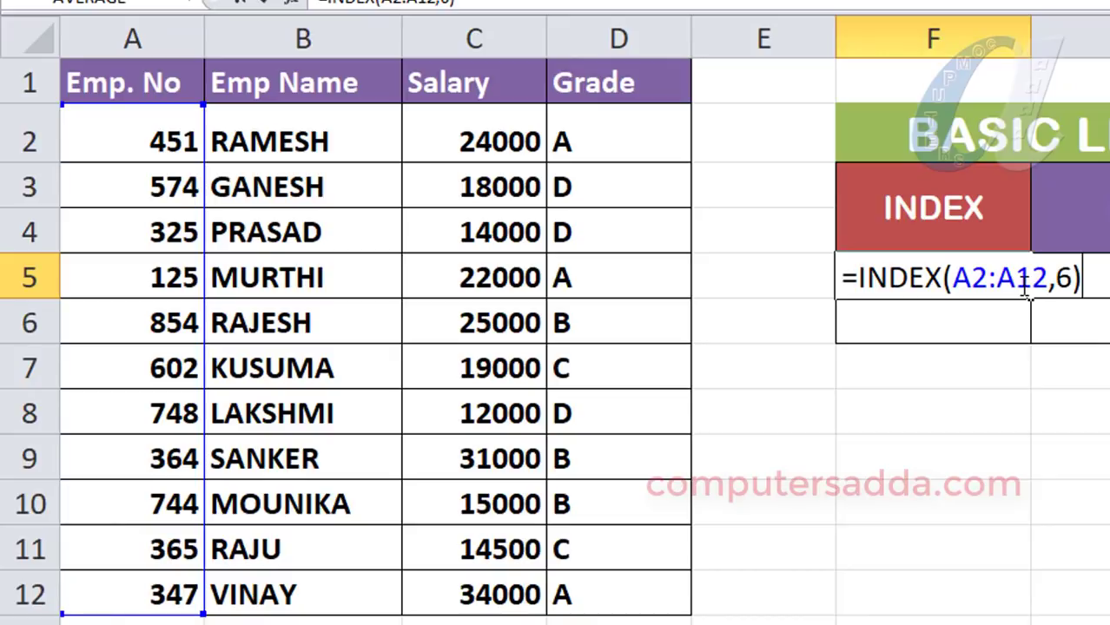
key(Return)
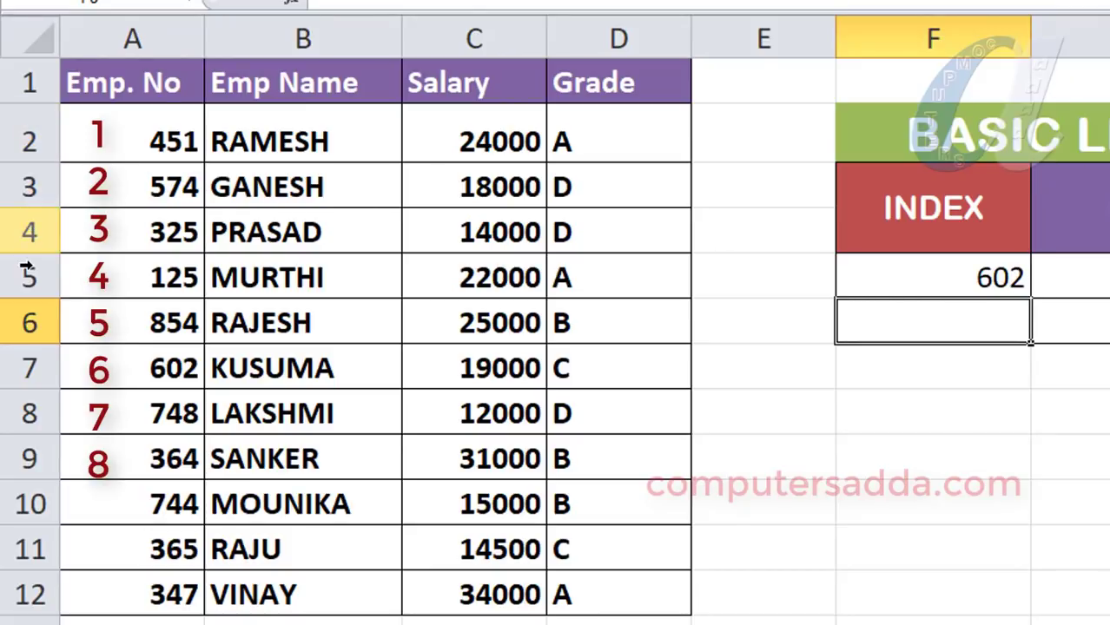
Swap the F5 array to B2:B12, making =INDEX(B2:B12,6) return KUSUMA.
click(28, 369)
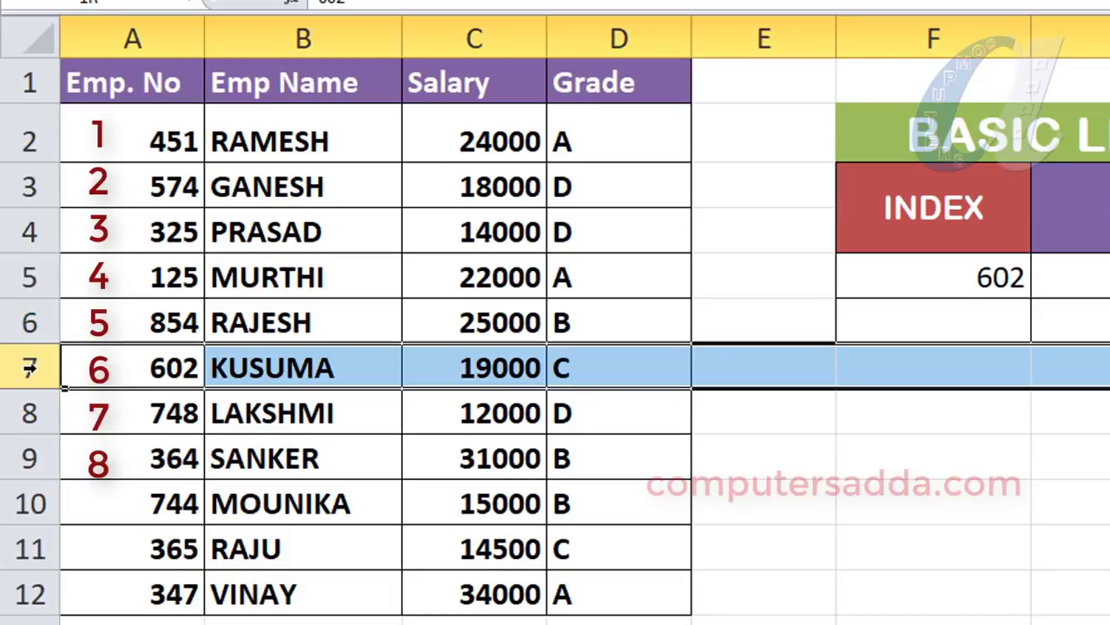
click(126, 368)
click(994, 278)
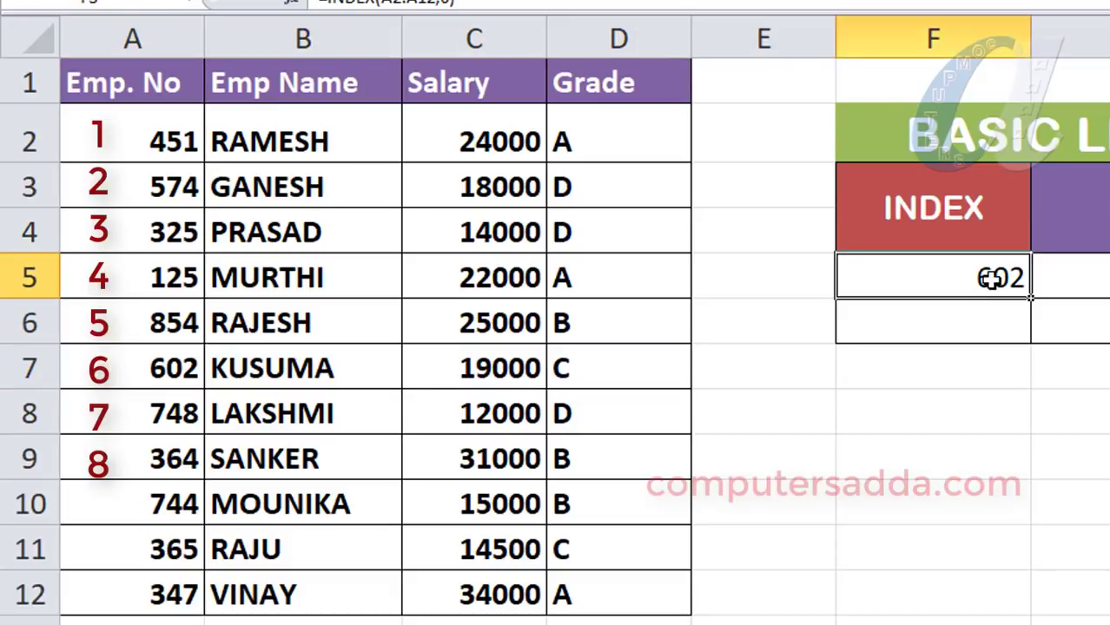
double_click(992, 279)
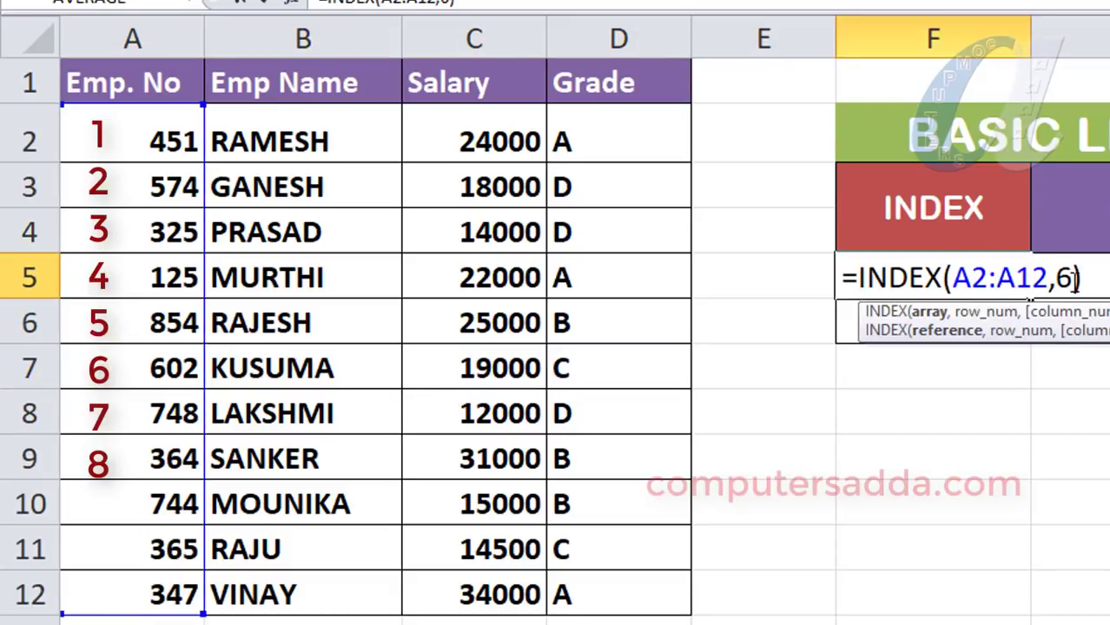
drag(1048, 278, 950, 278)
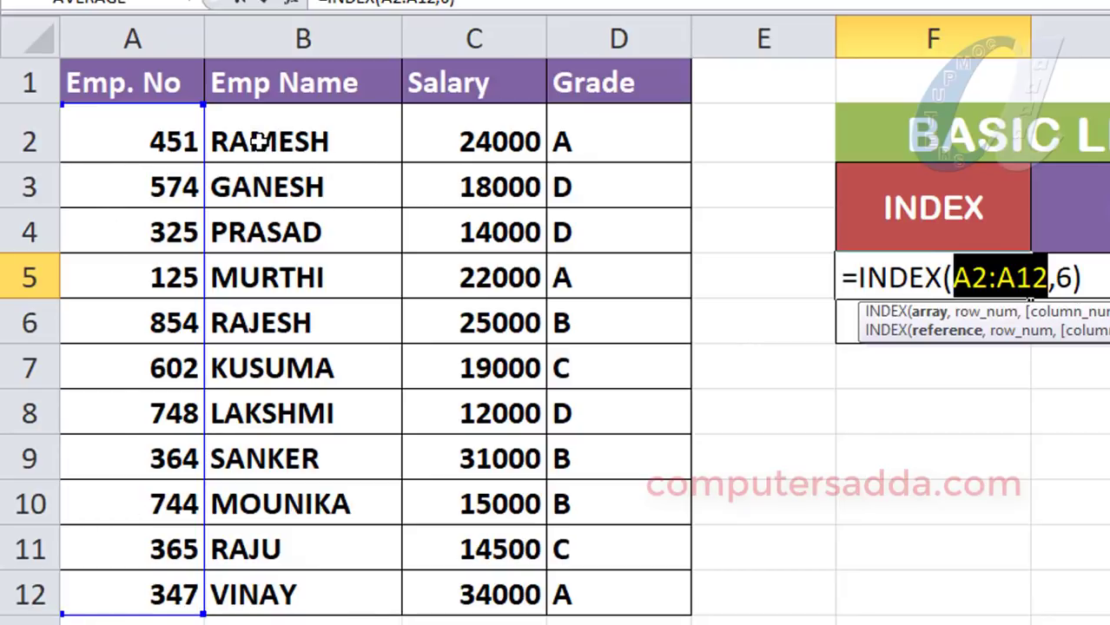
drag(260, 142, 247, 594)
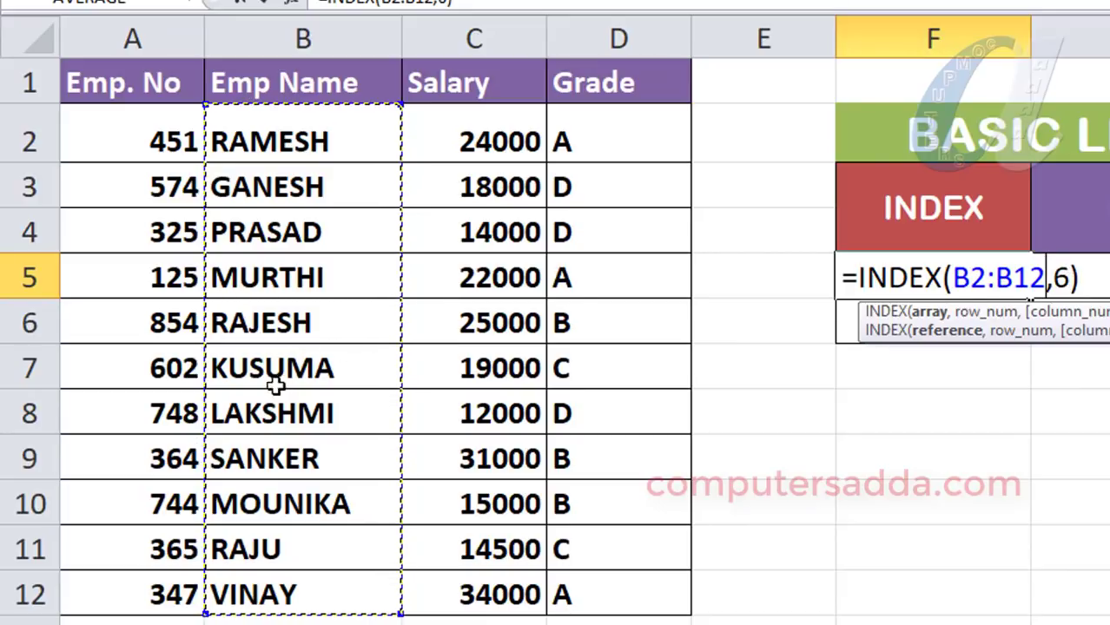
key(Return)
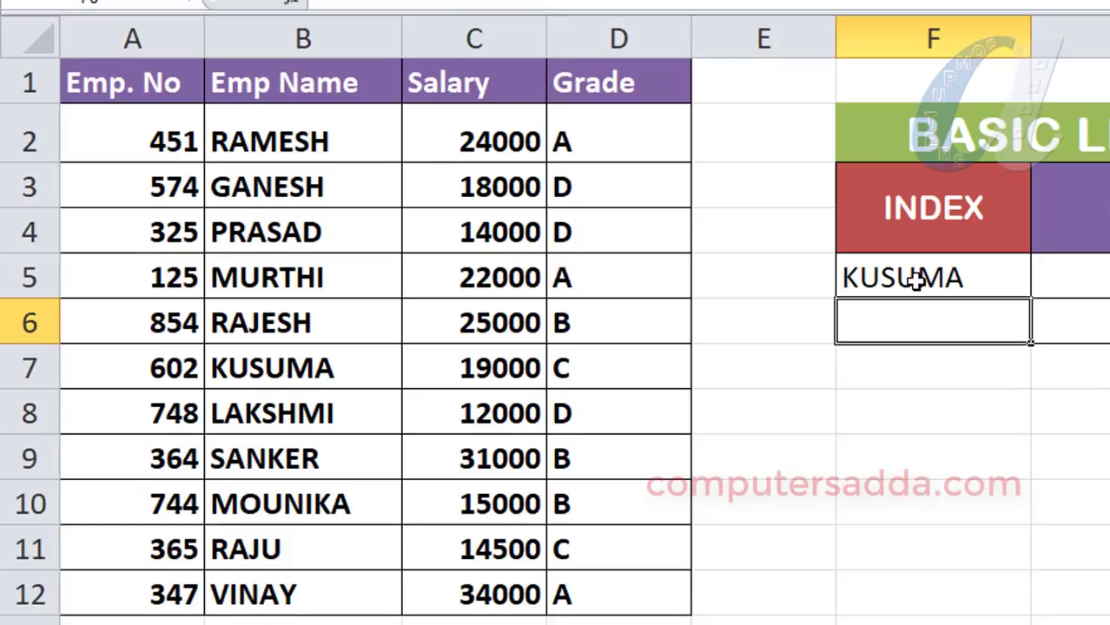
double_click(914, 278)
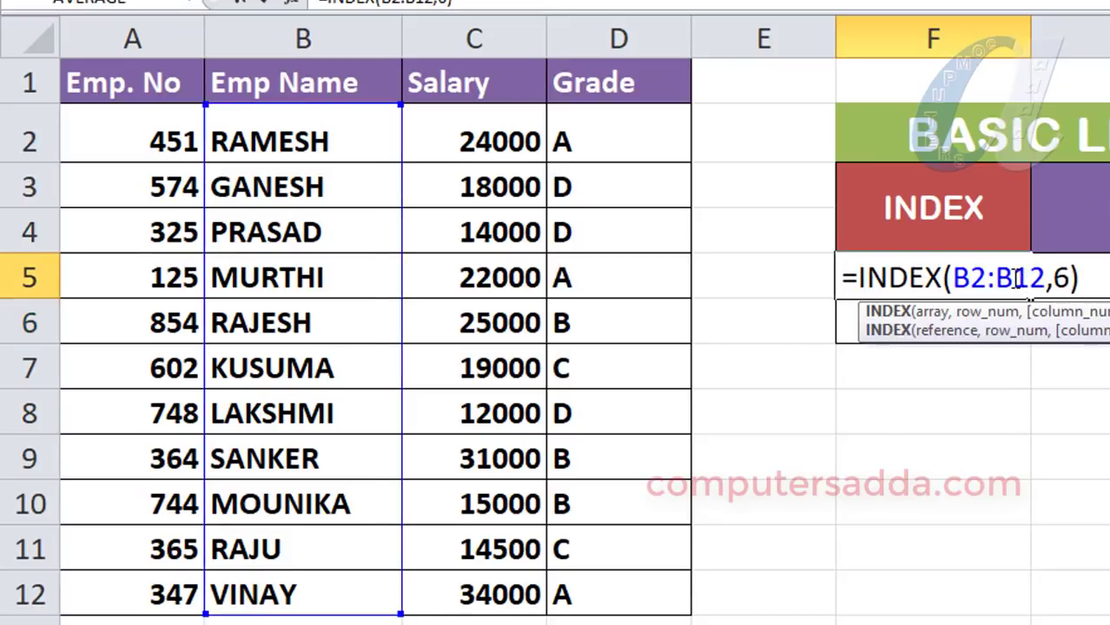
drag(1080, 278, 801, 290)
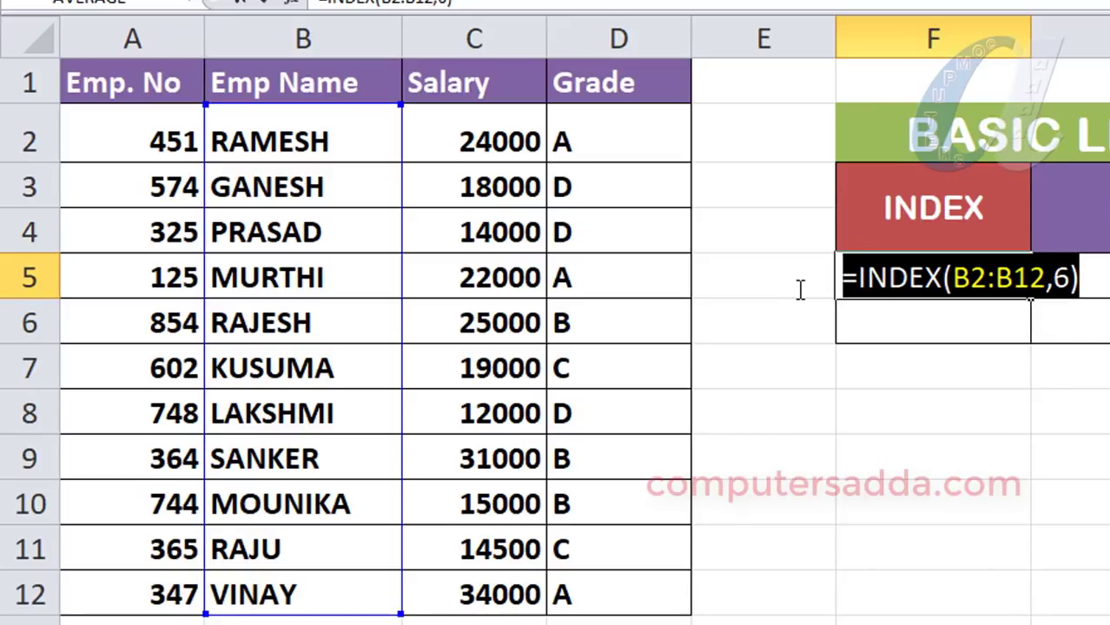
key(Return)
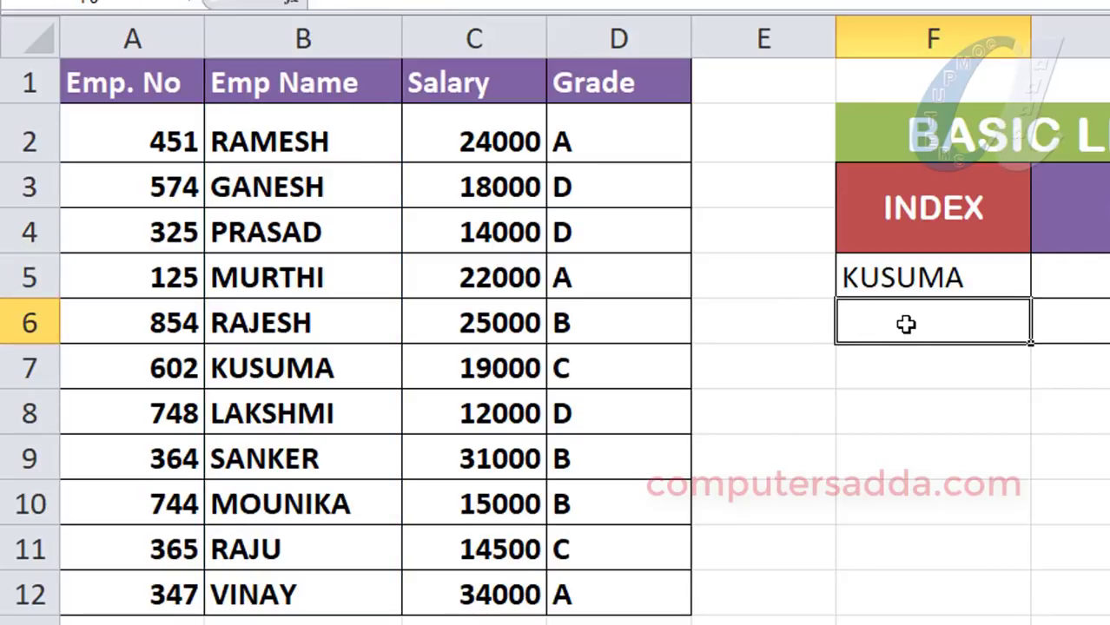
Enter =INDEX(A2:D12,4,3) in F6 to return the salary 22000.
text(=)
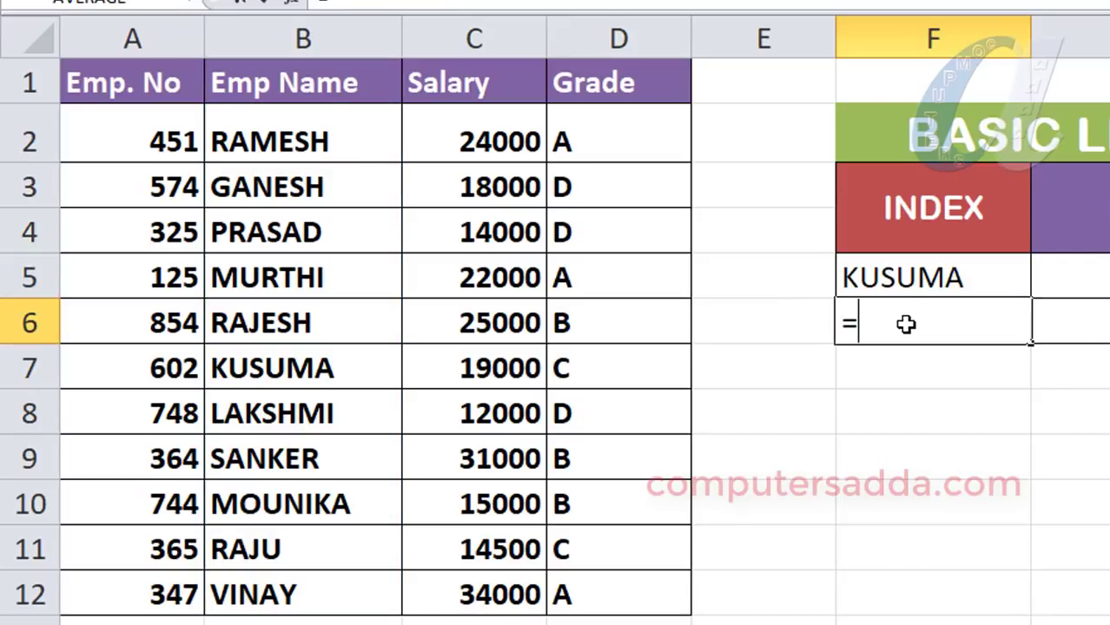
text(IND)
key(Tab)
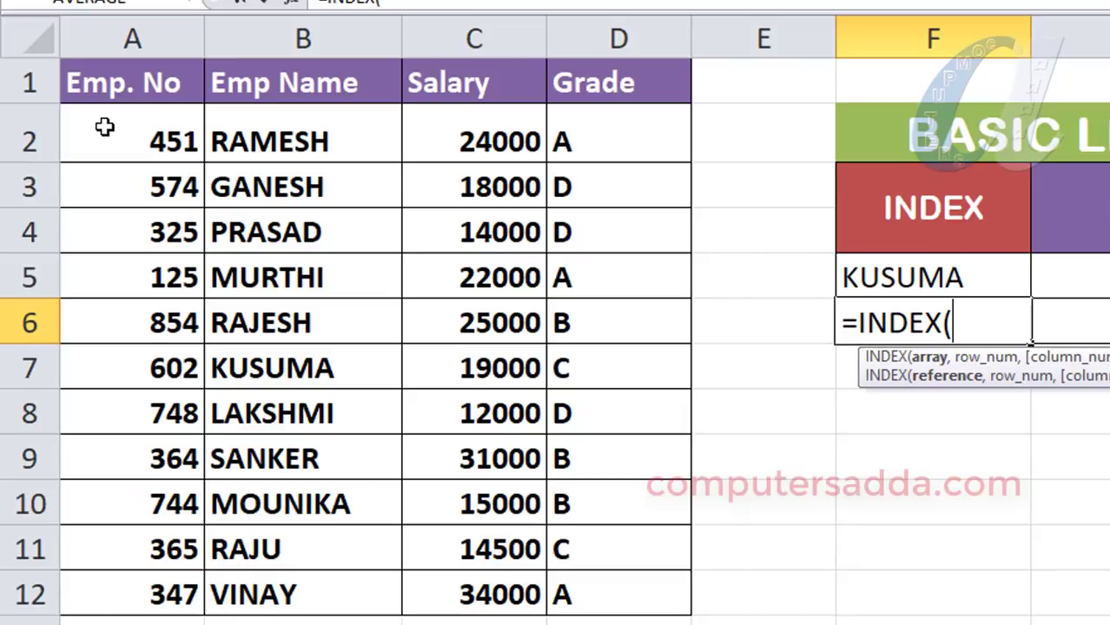
drag(105, 128, 628, 600)
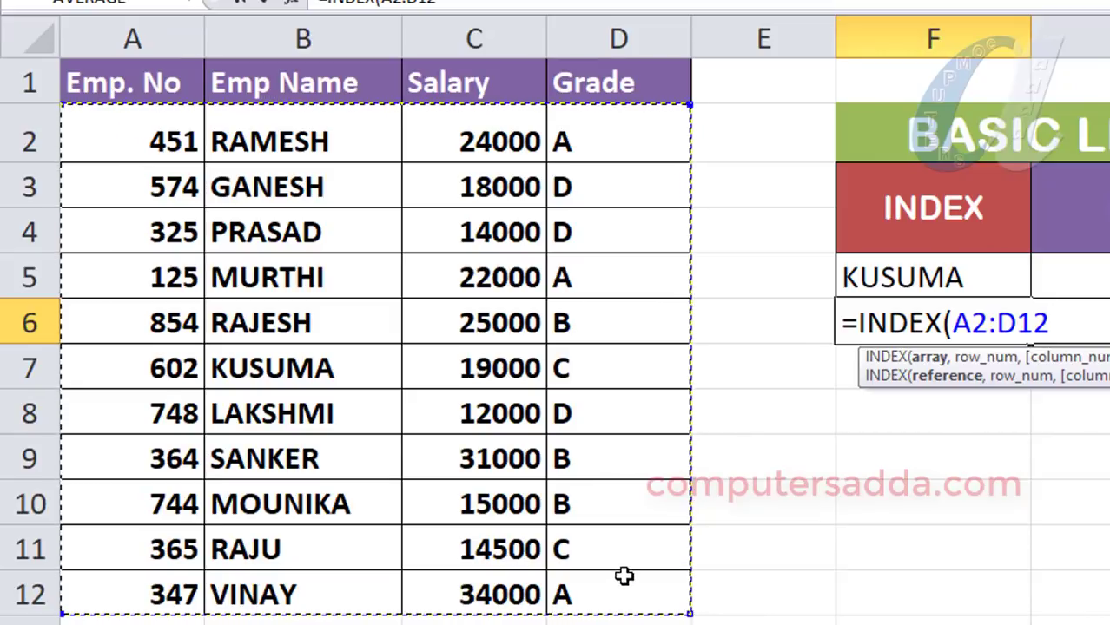
text(,)
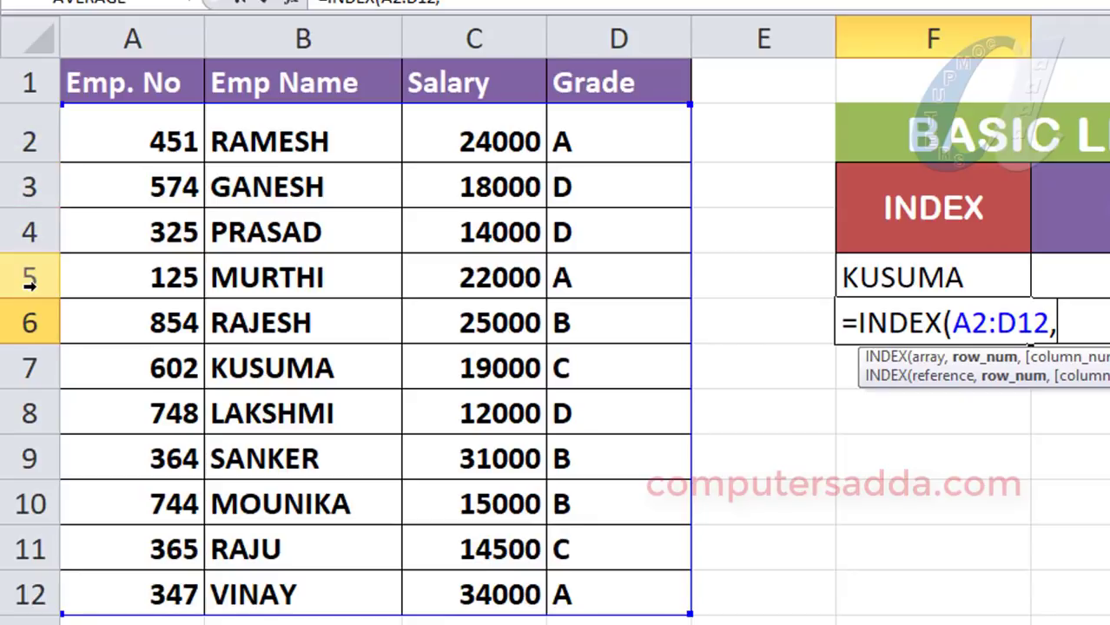
text(4)
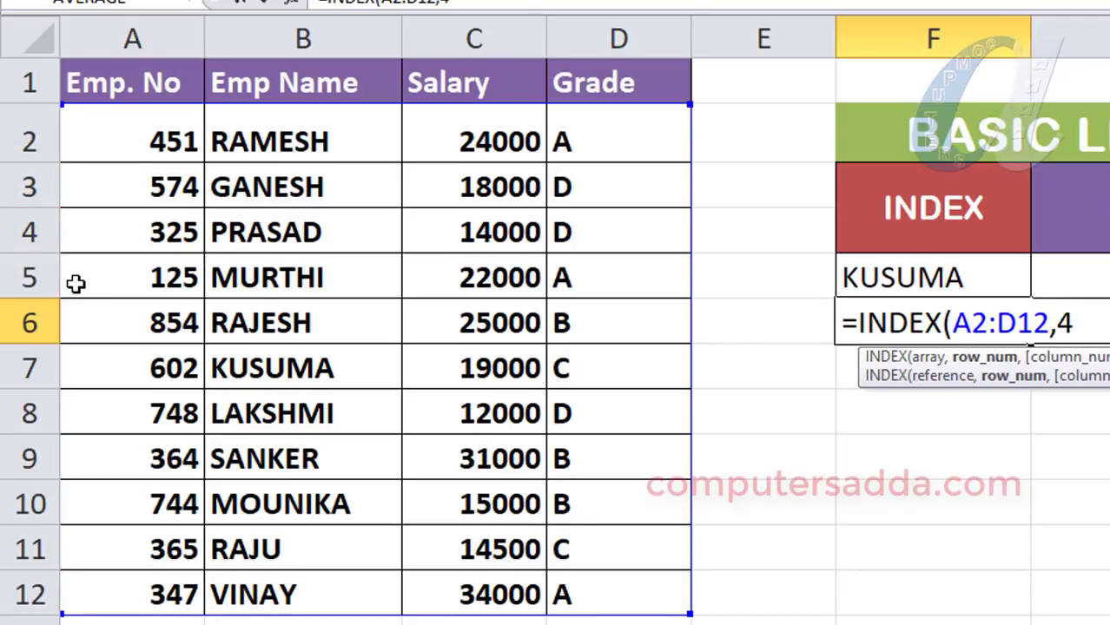
text(,)
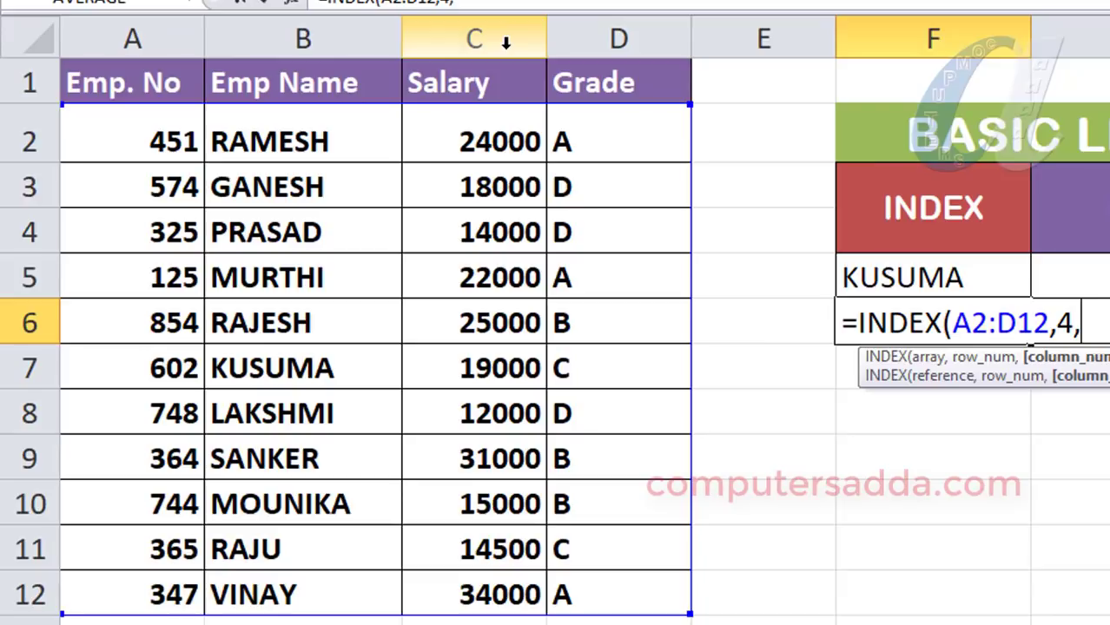
text(3)
text())
key(Return)
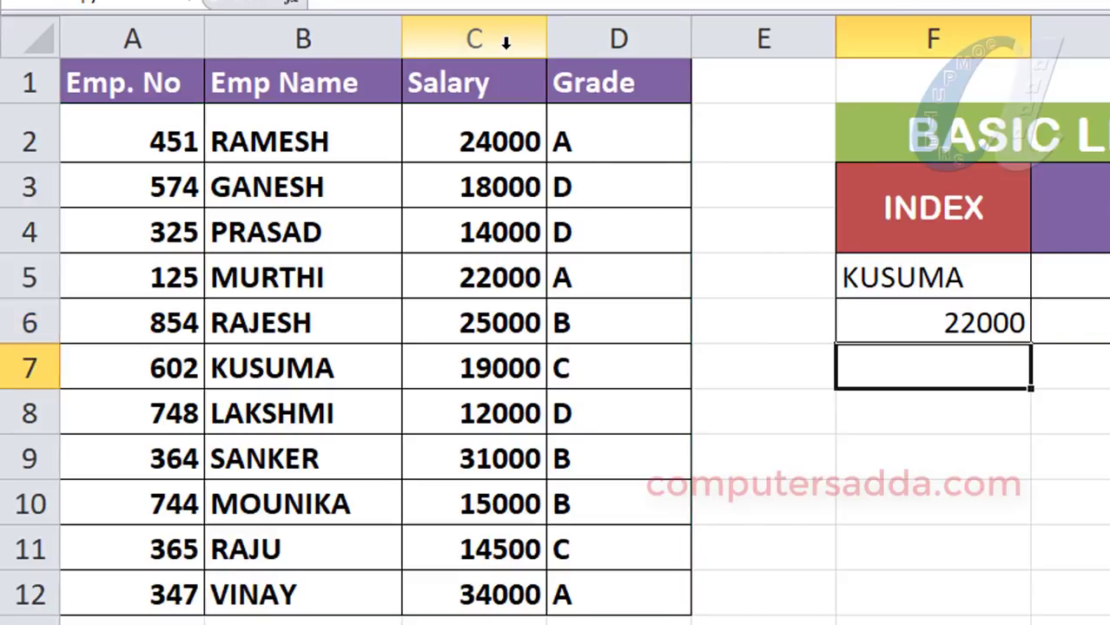
Review the row 4 and column 3 arguments in F6's formula, keeping 22000.
double_click(955, 323)
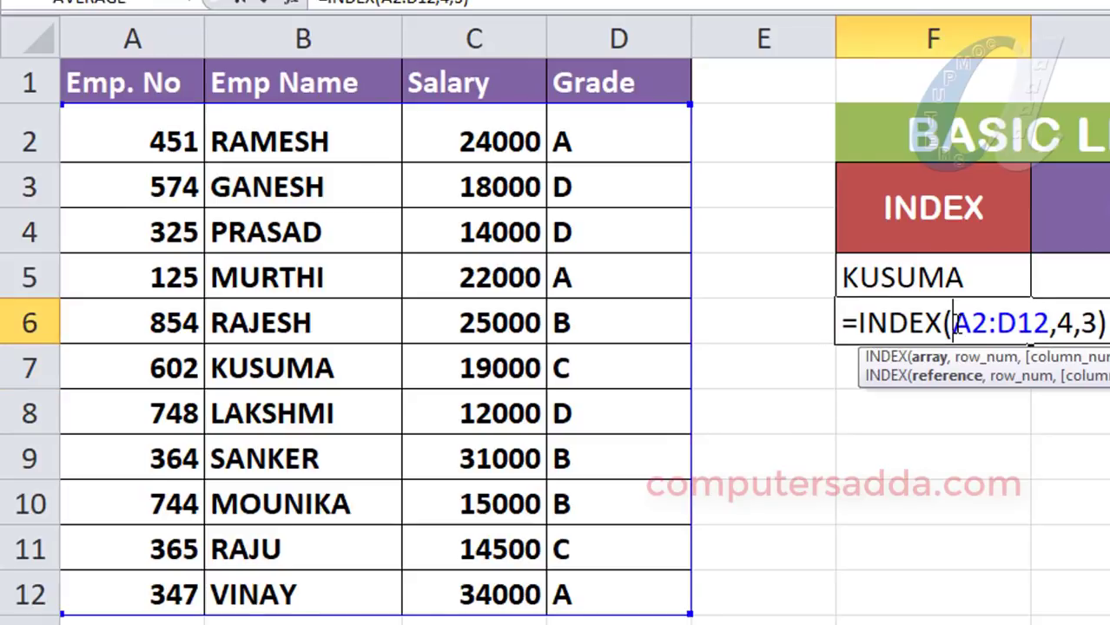
double_click(1063, 322)
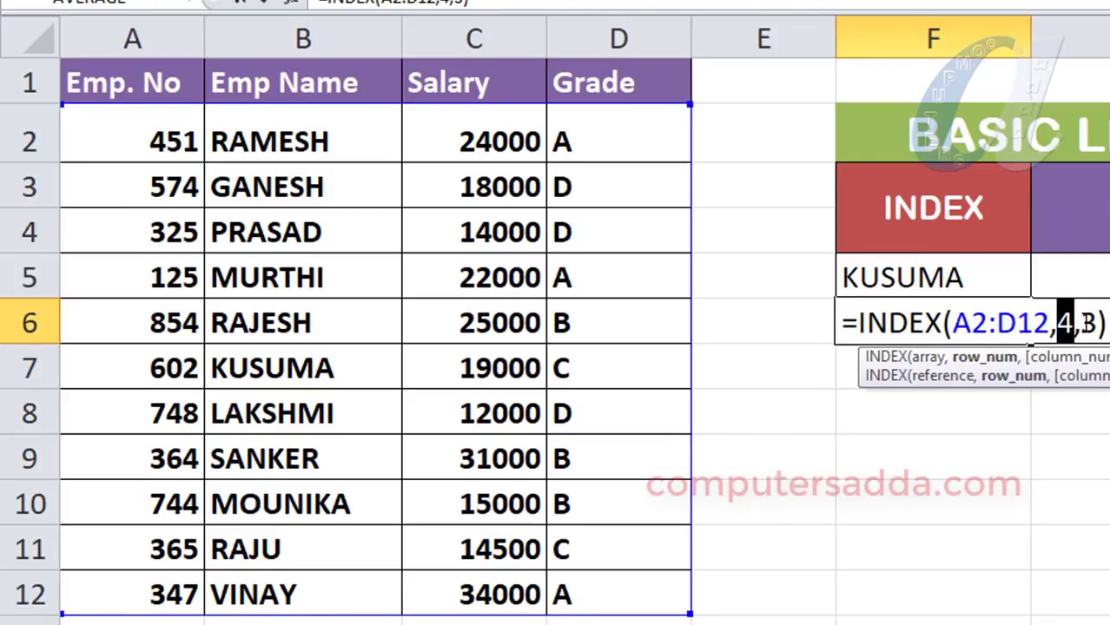
click(1088, 321)
double_click(1087, 321)
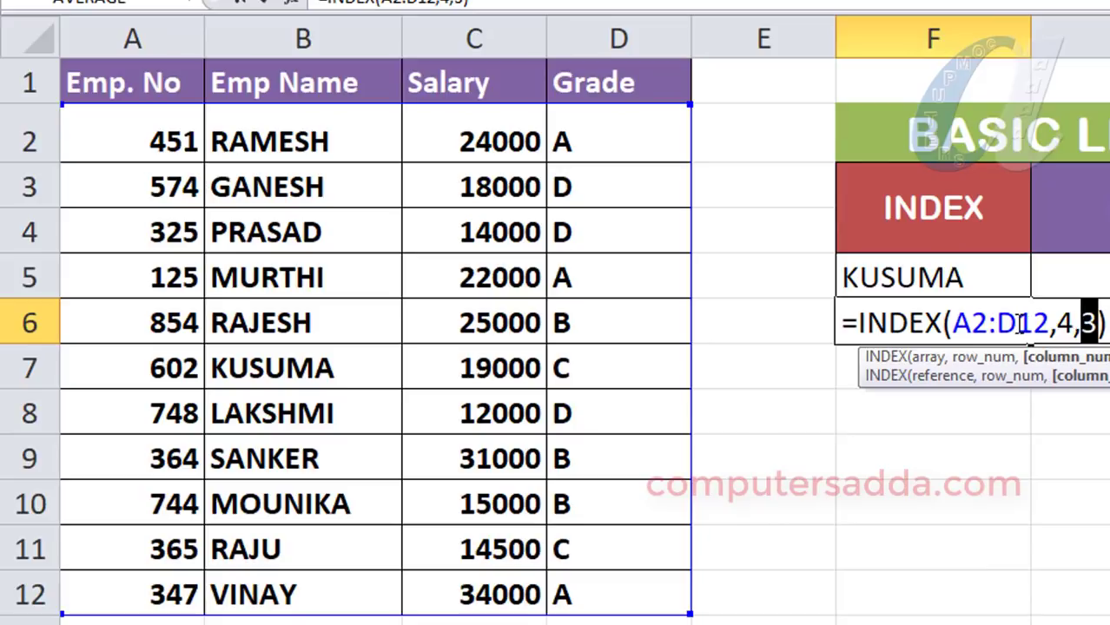
key(Return)
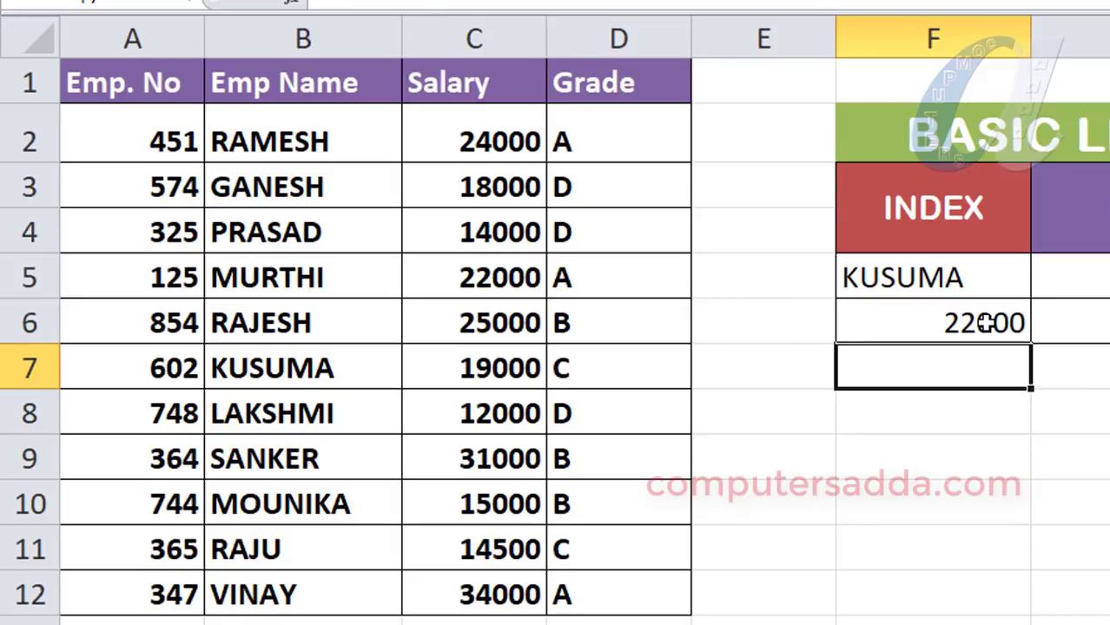
double_click(985, 323)
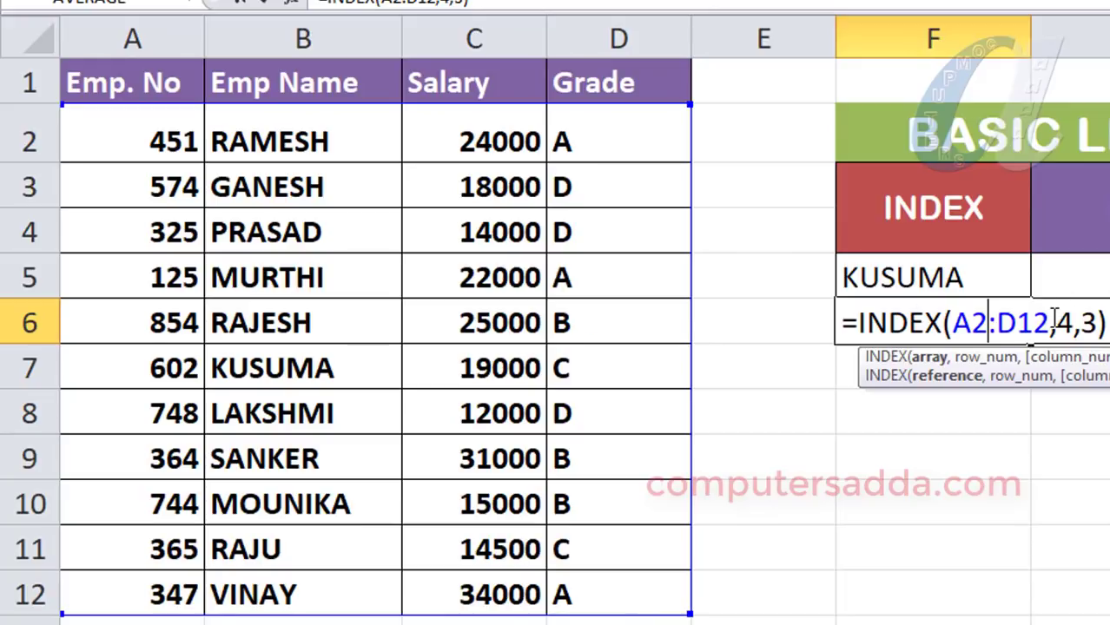
key(Return)
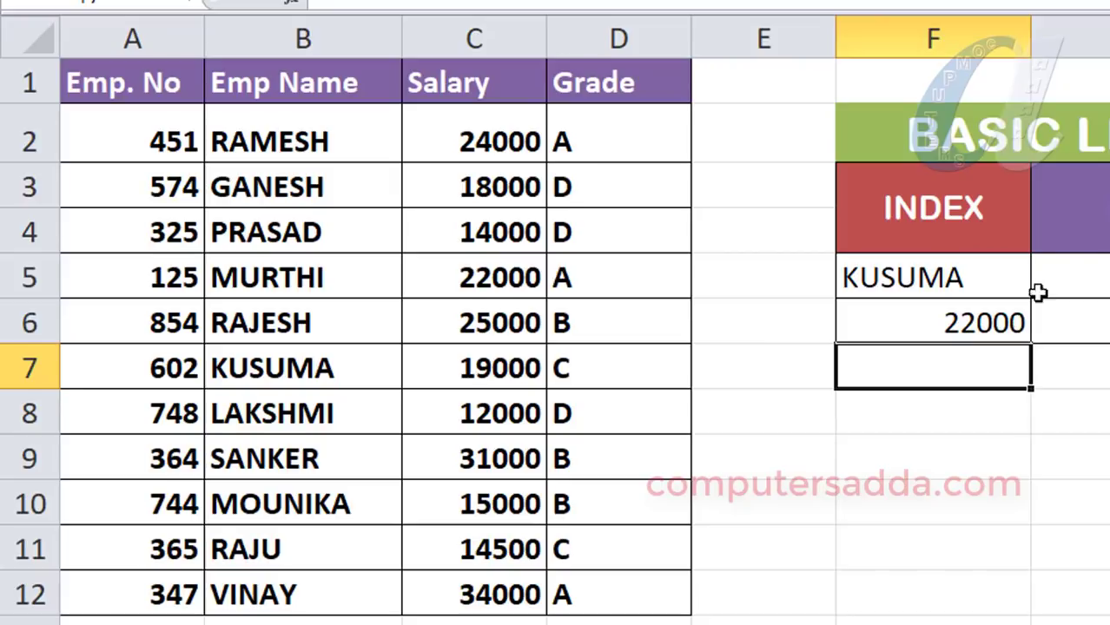
Enter =MATCH("RAJESH",B2:B12,0) in G5 so it returns position 5.
click(1038, 292)
text(=)
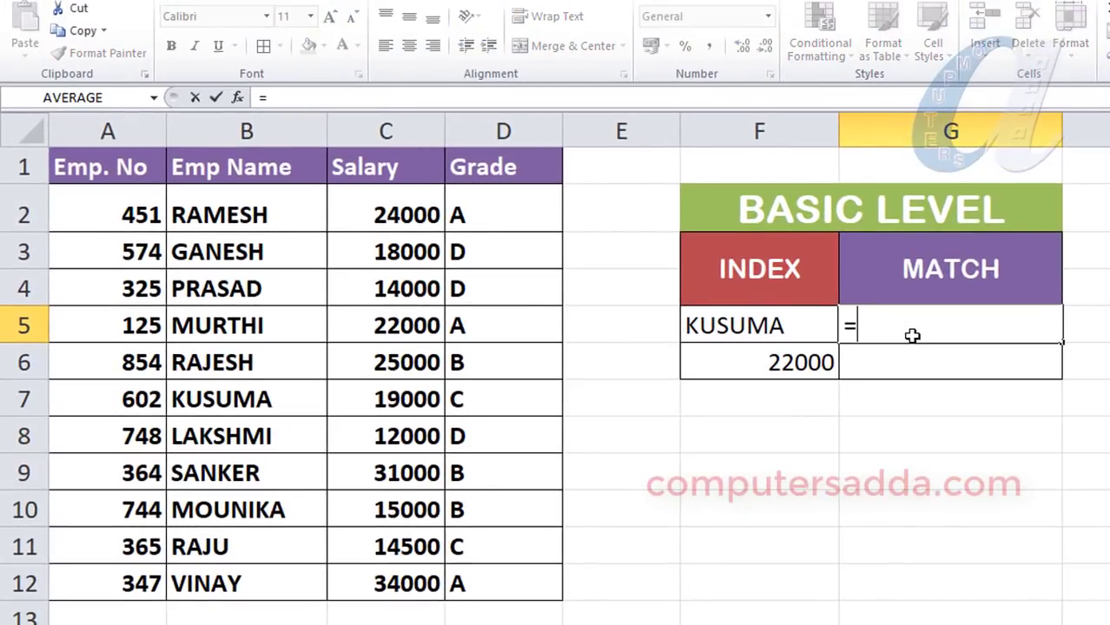
text(MA)
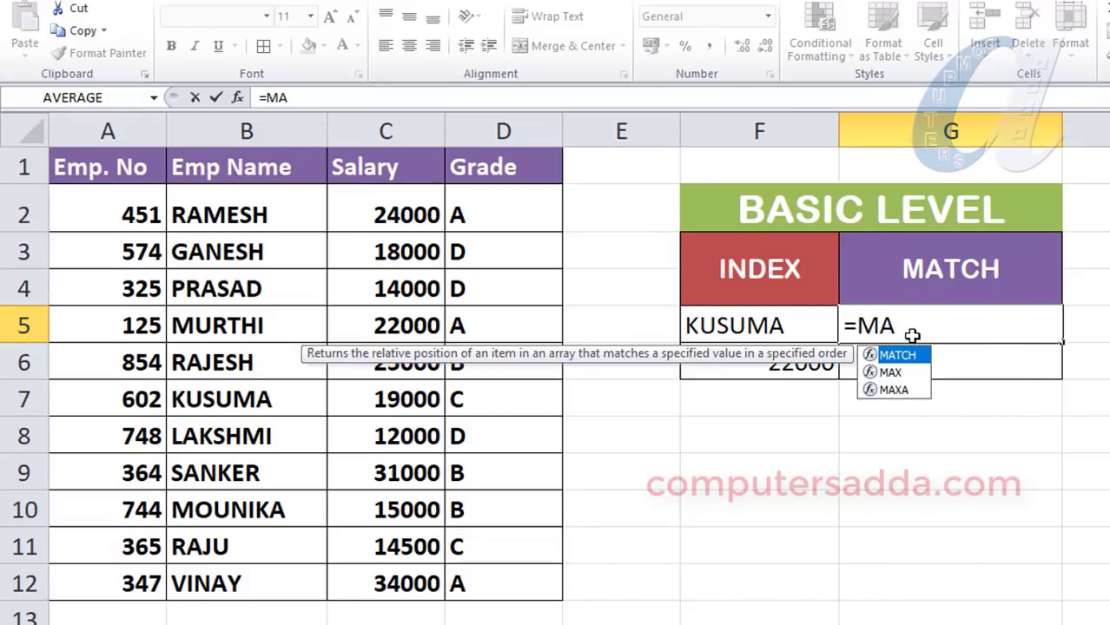
key(Tab)
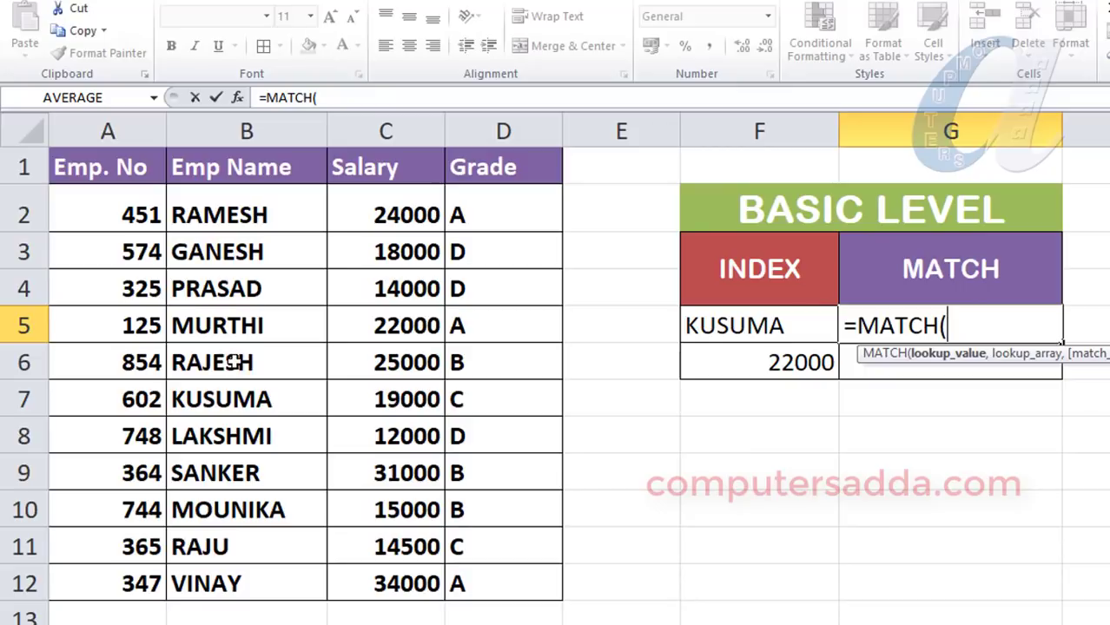
text(")
text(RAJESH)
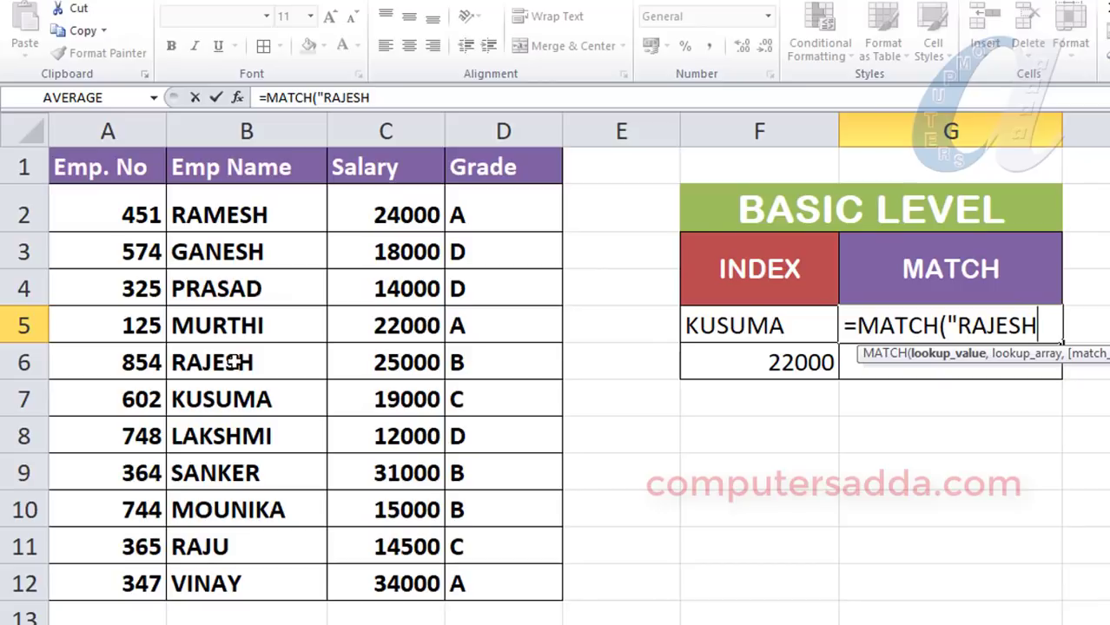
text(",)
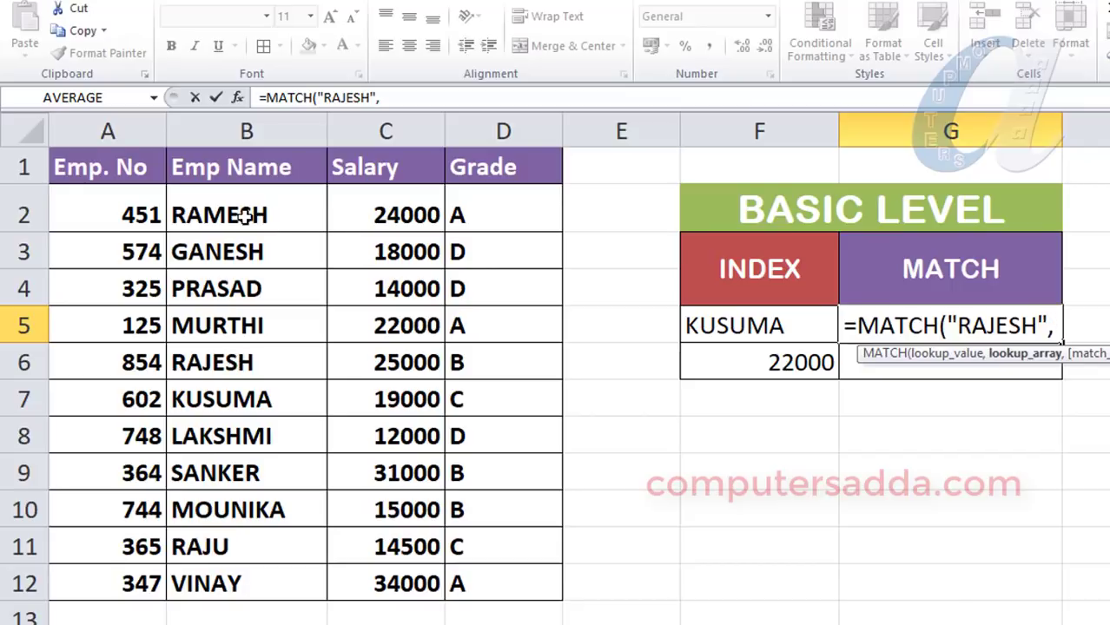
drag(217, 201, 211, 582)
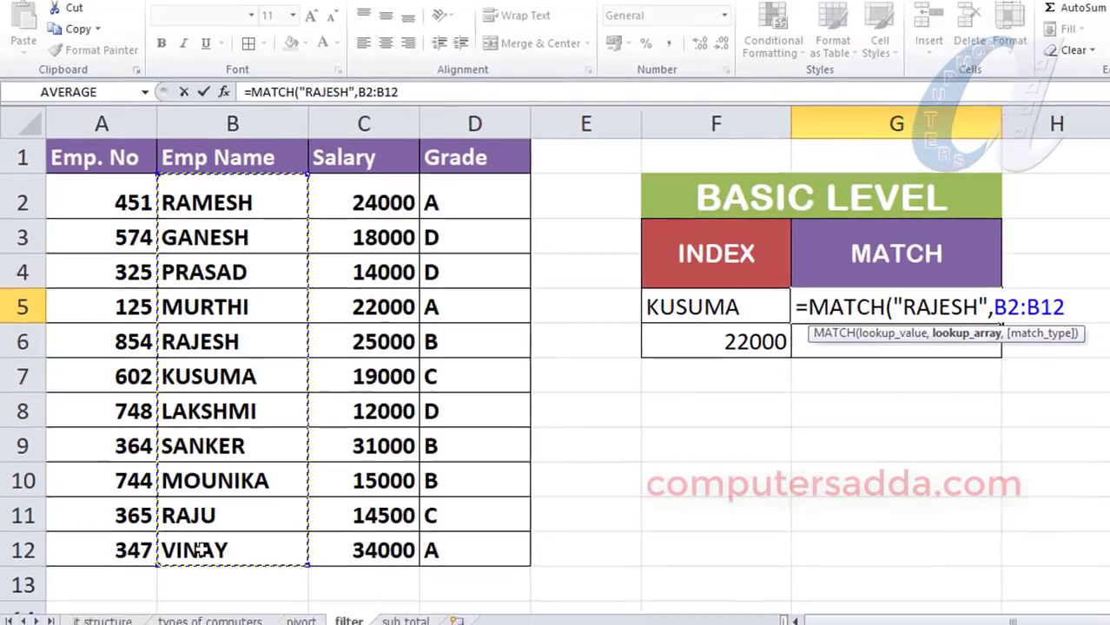
text(,)
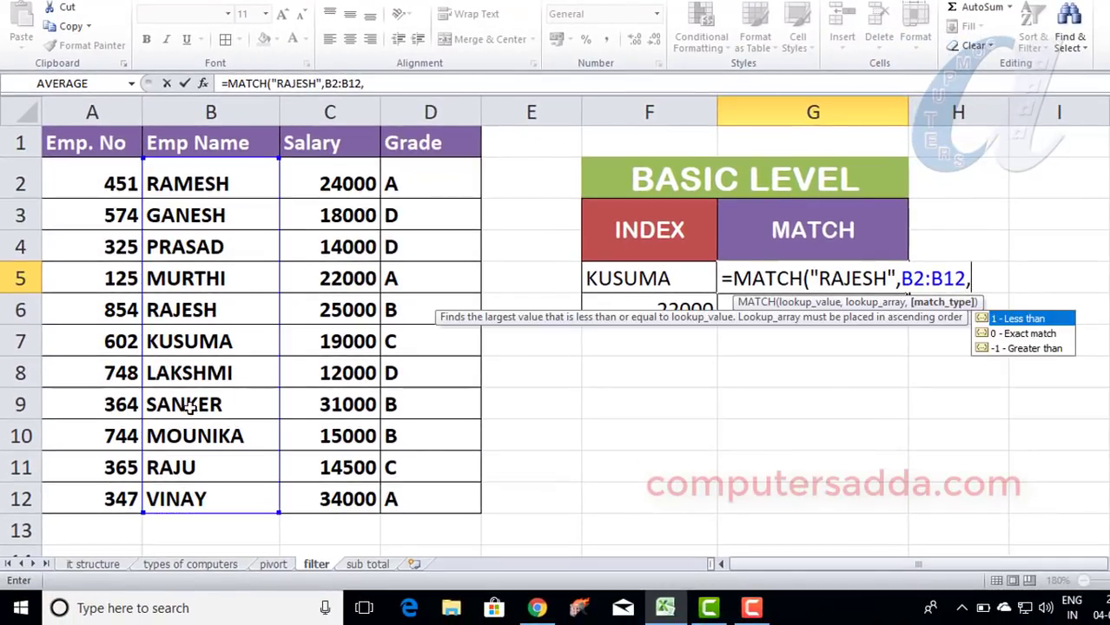
click(1008, 335)
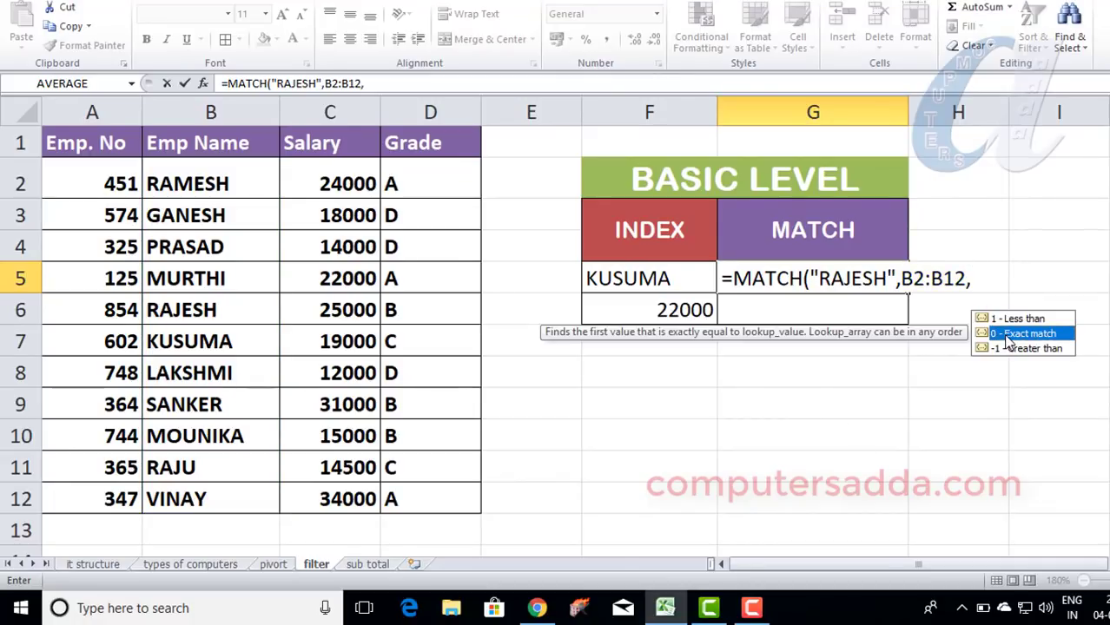
double_click(1007, 335)
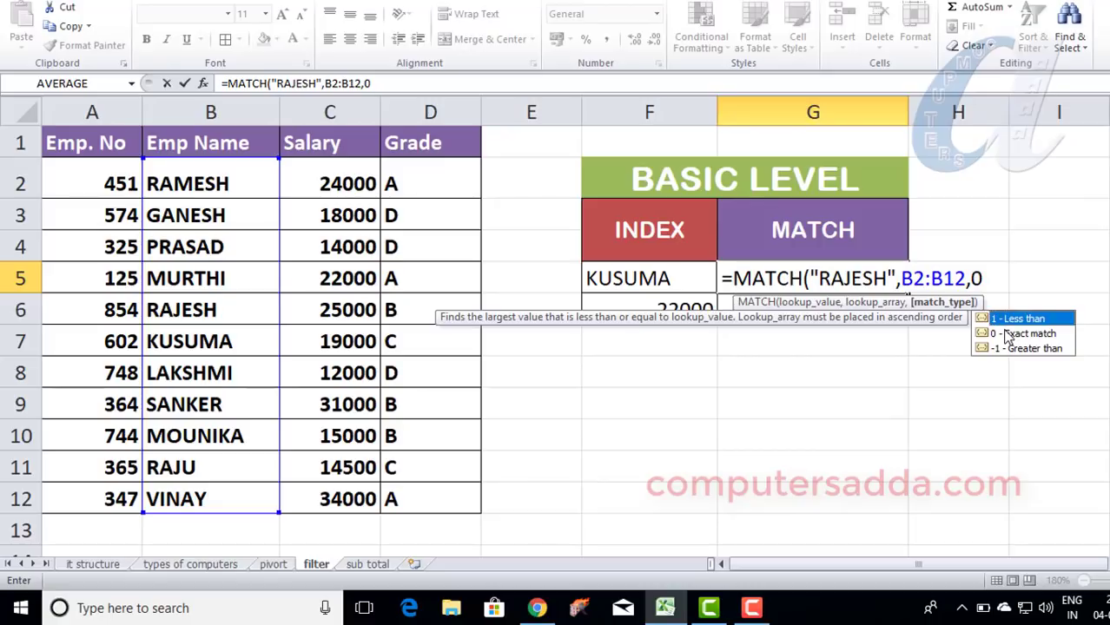
text())
key(Return)
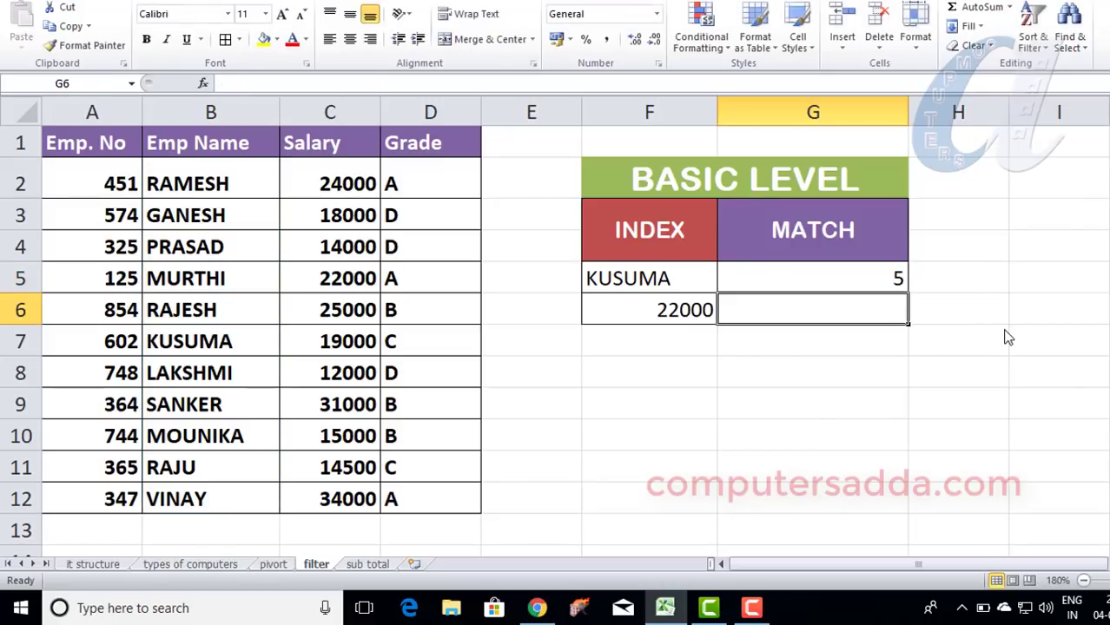
Count down the Emp Name list to confirm RAJESH is the fifth name.
click(874, 274)
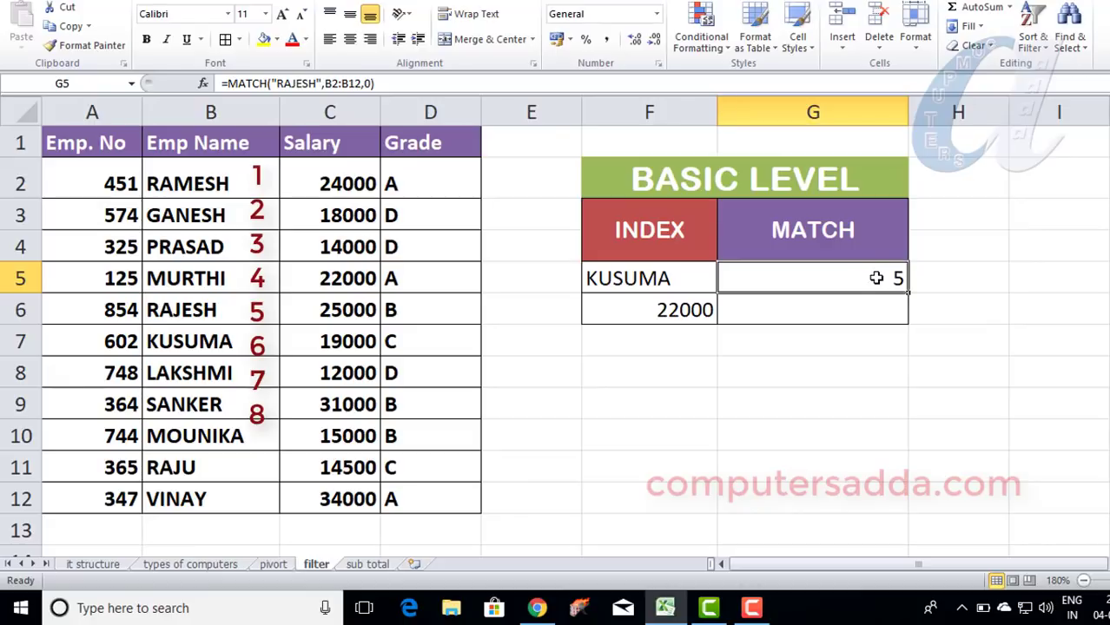
click(178, 184)
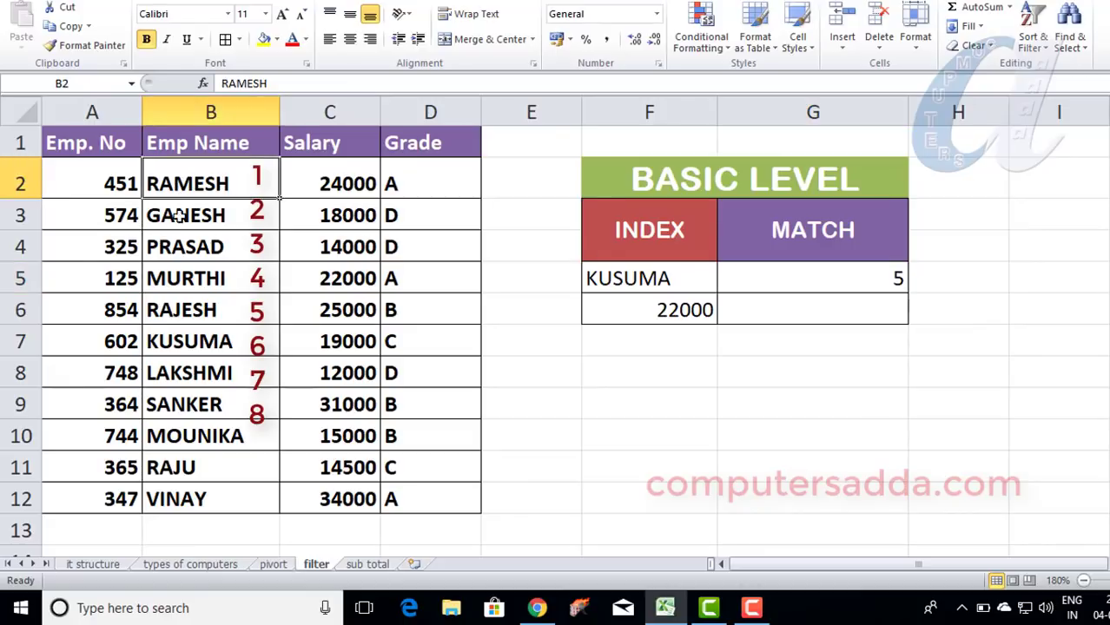
click(181, 217)
click(181, 248)
click(182, 276)
click(183, 300)
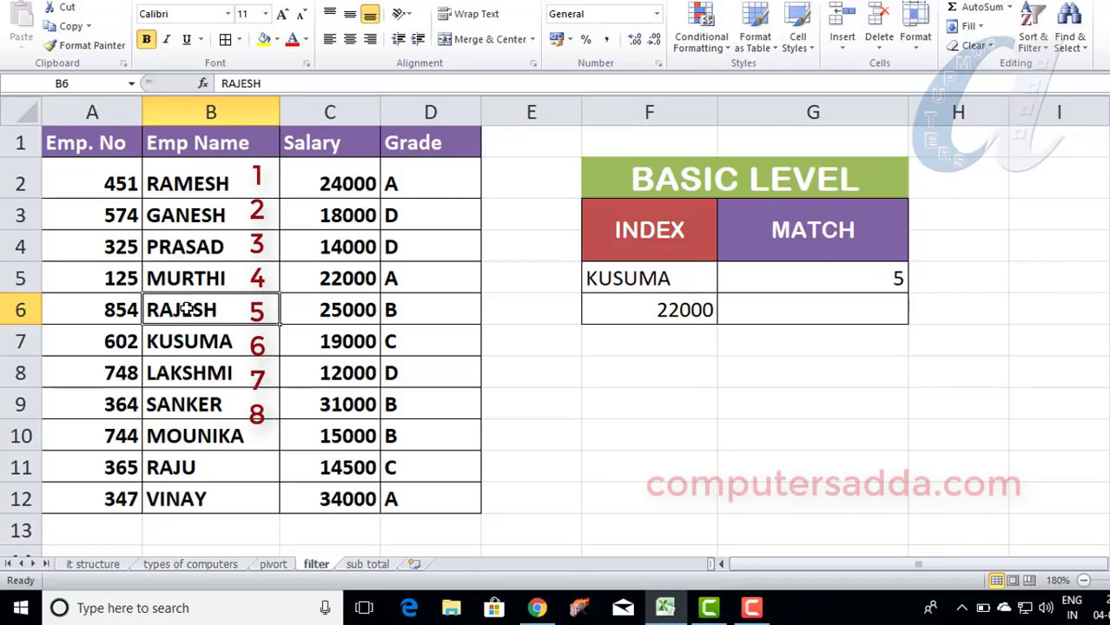
Replace RAJESH with VINAY in G5's MATCH formula so it returns 11.
double_click(887, 278)
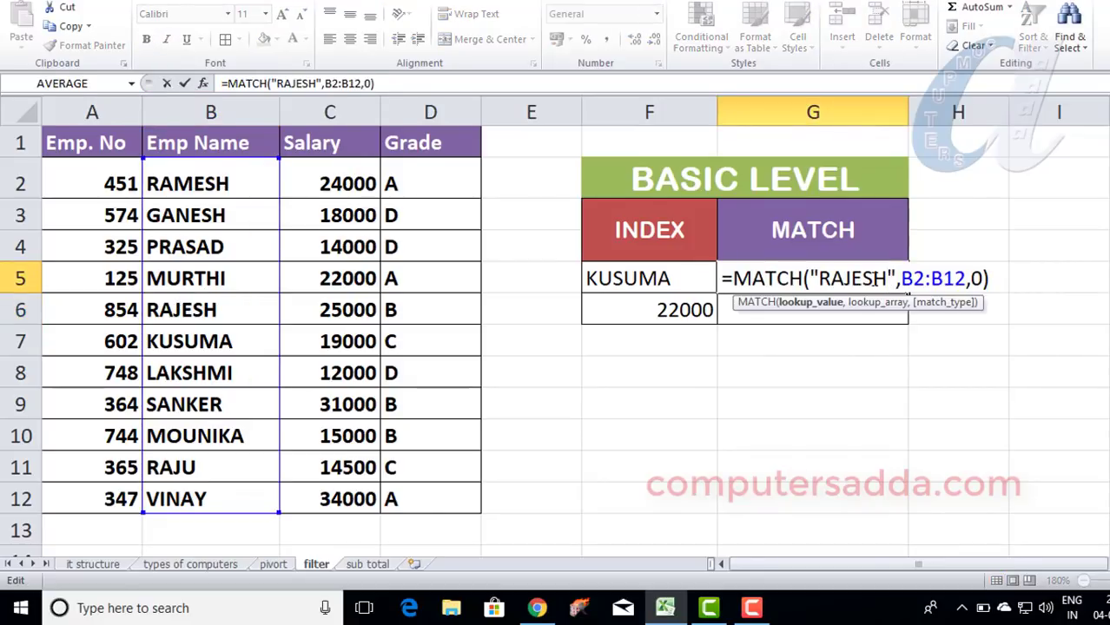
drag(886, 278, 819, 278)
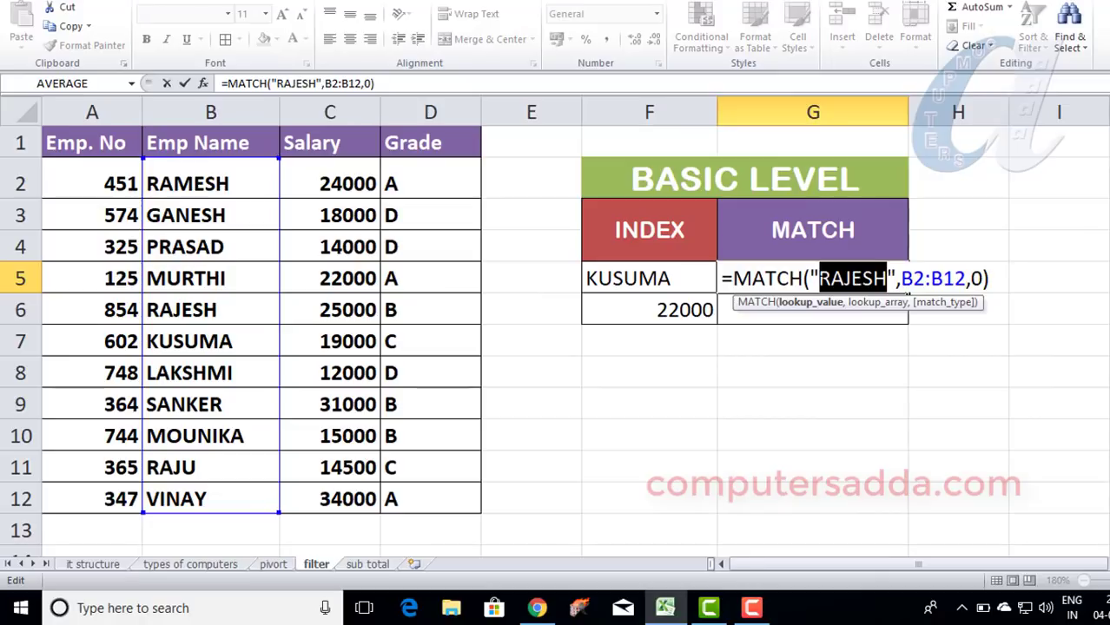
text(VINA)
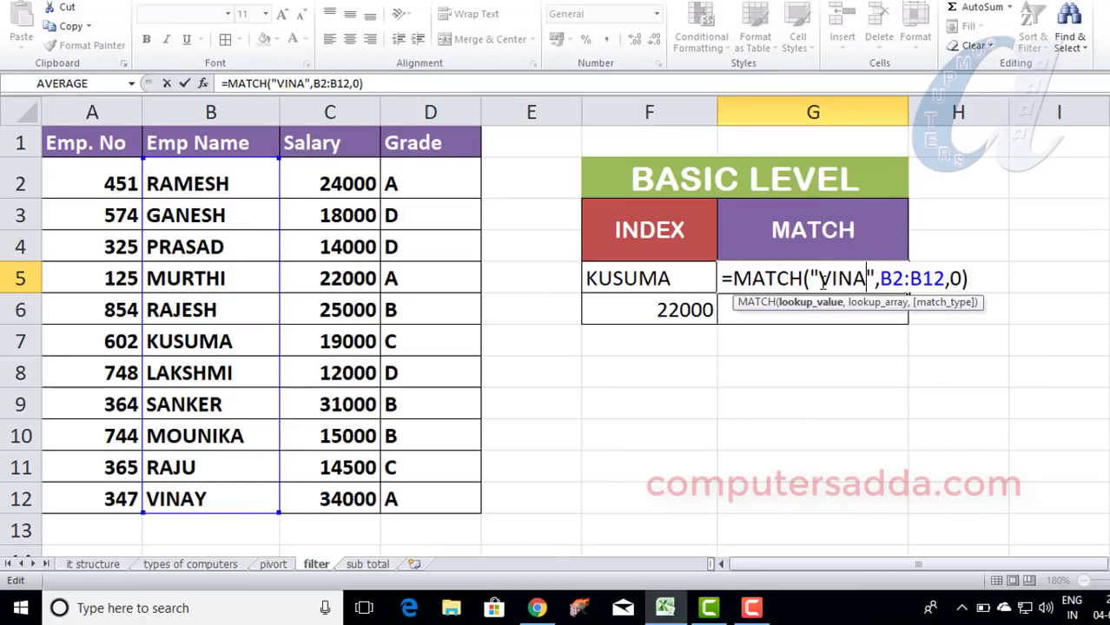
text(Y)
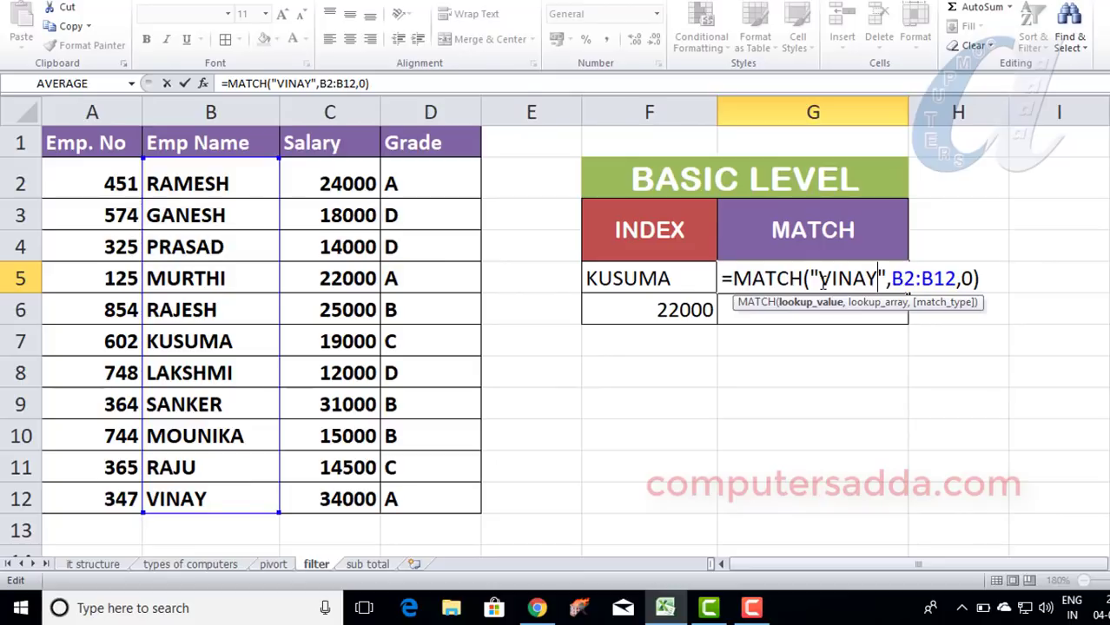
key(Return)
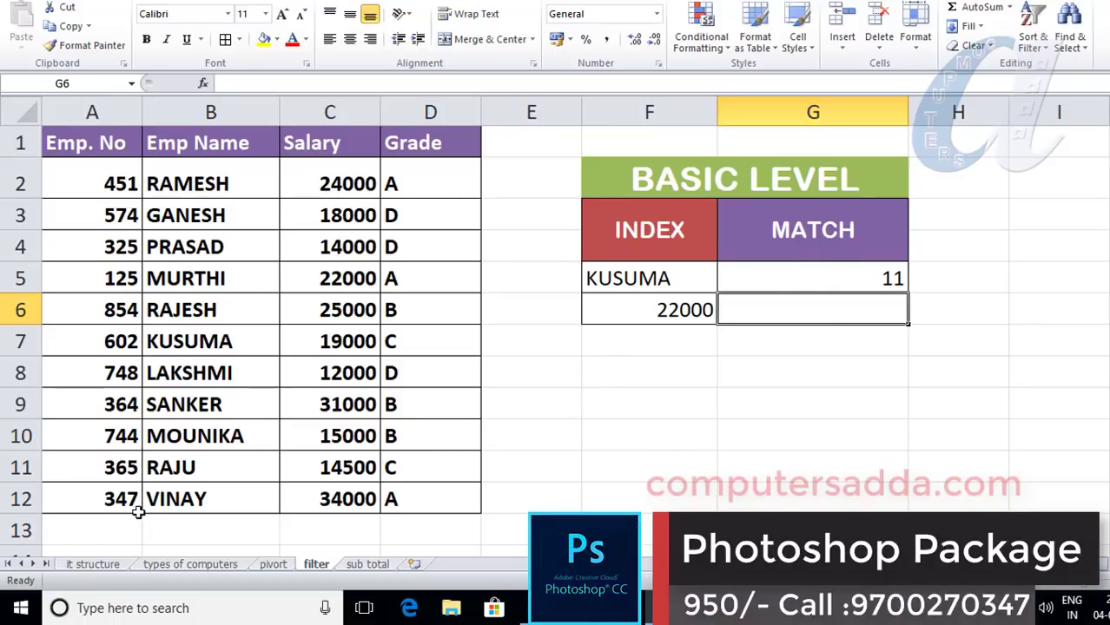
click(169, 494)
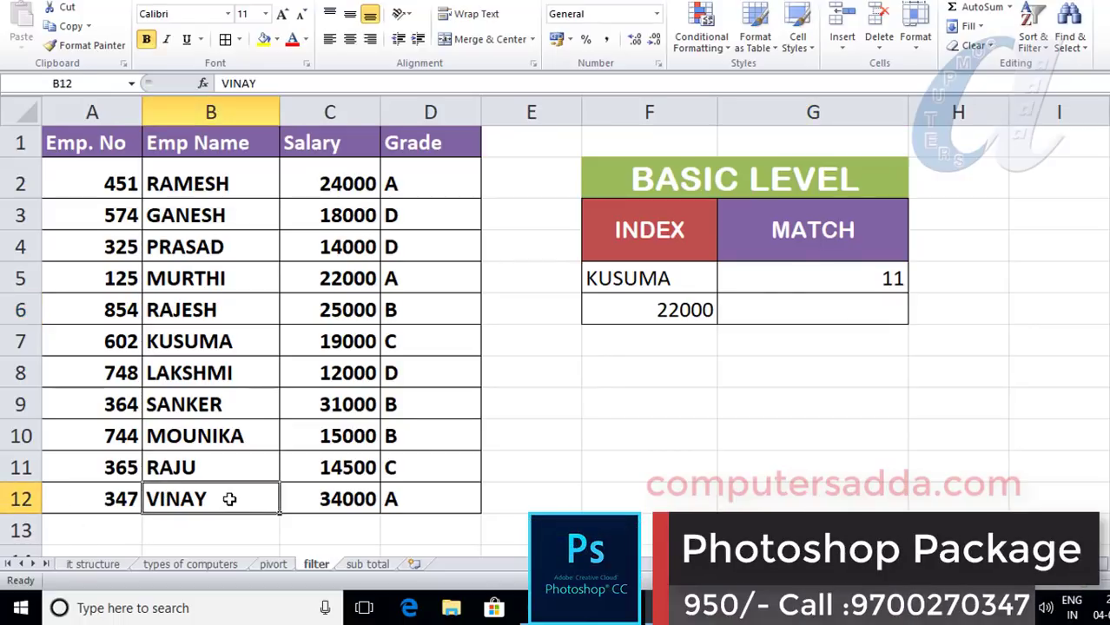
double_click(866, 279)
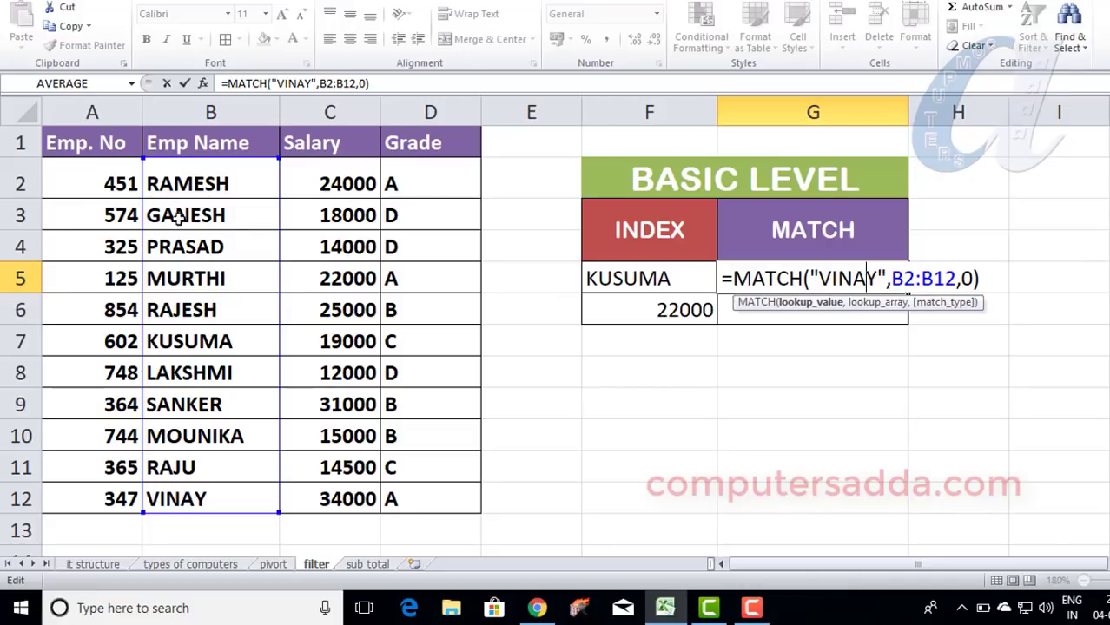
key(Return)
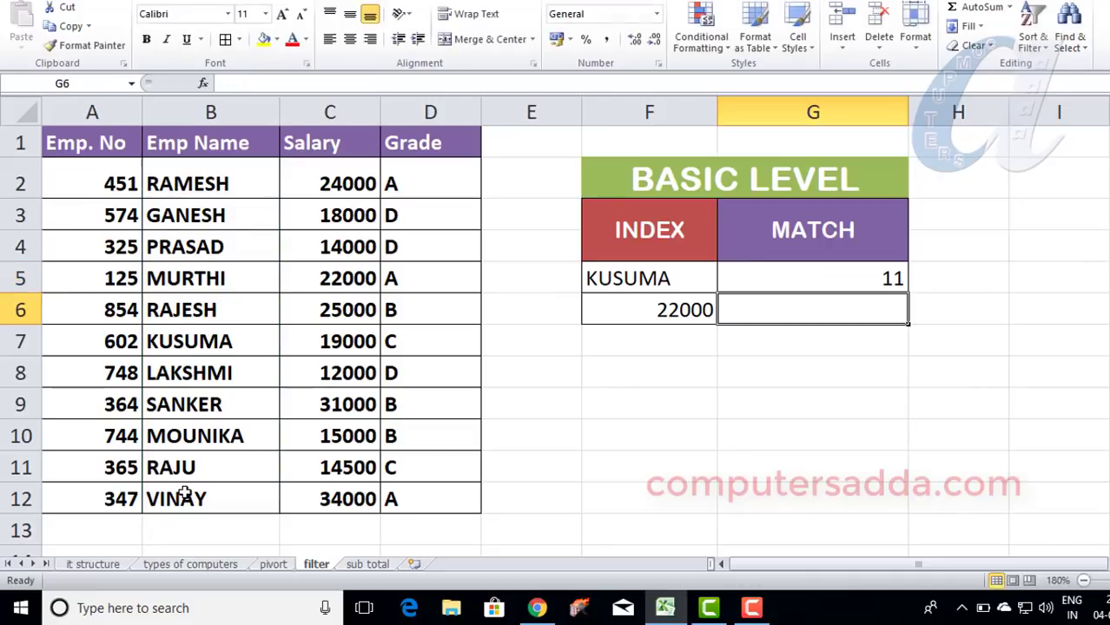